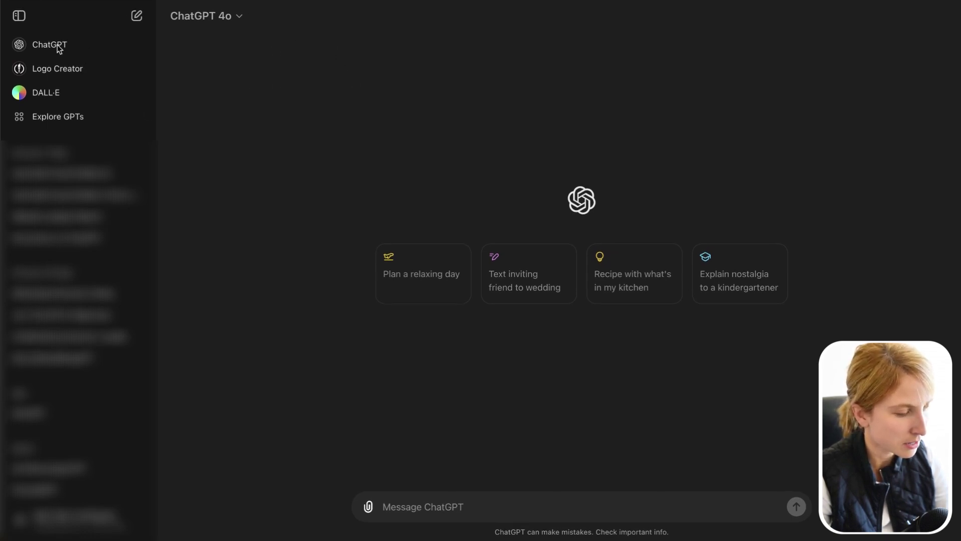
# Step: Open Explore GPTs and browse the Top Picks and category listings, then return to the top
pyautogui.click(60, 119)
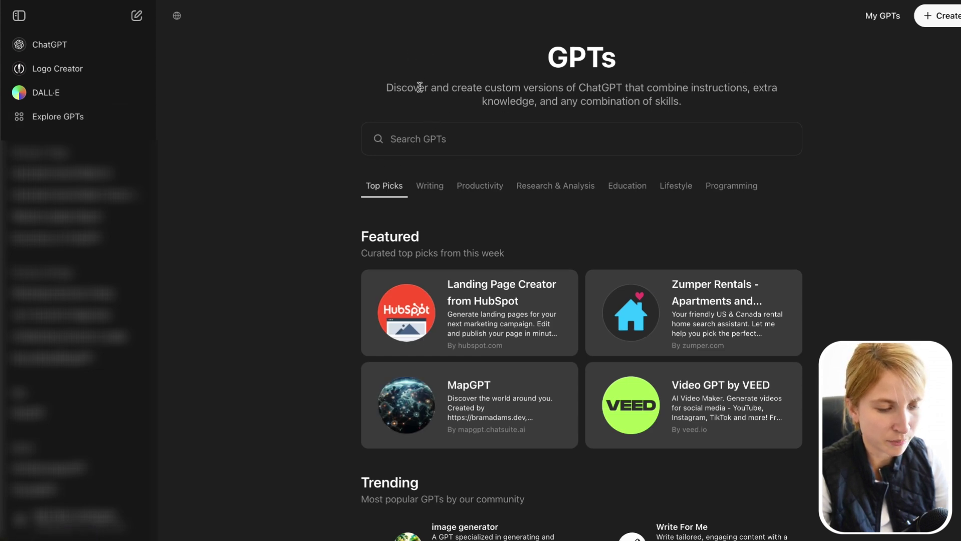
pyautogui.moveTo(420, 94); pyautogui.dragTo(628, 98)
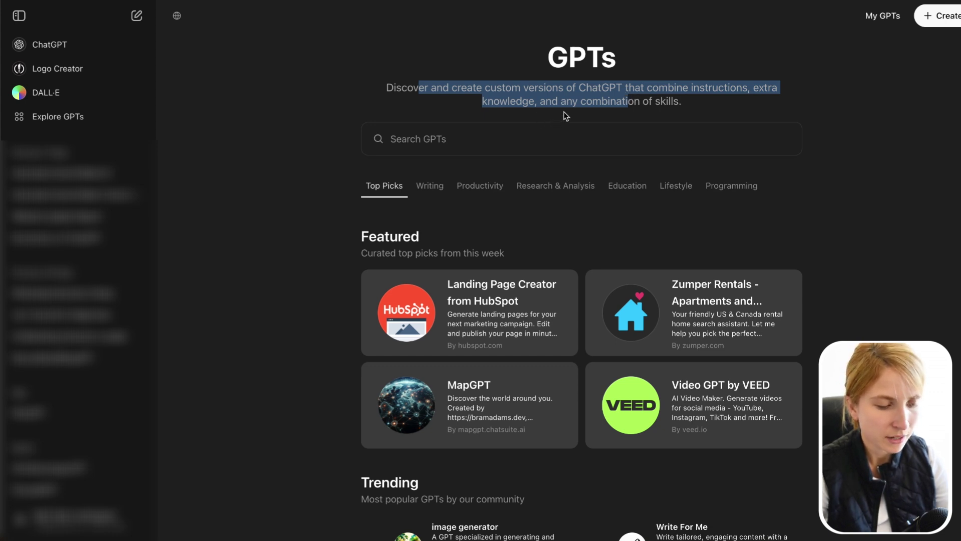
pyautogui.scroll(-2, 564, 112)
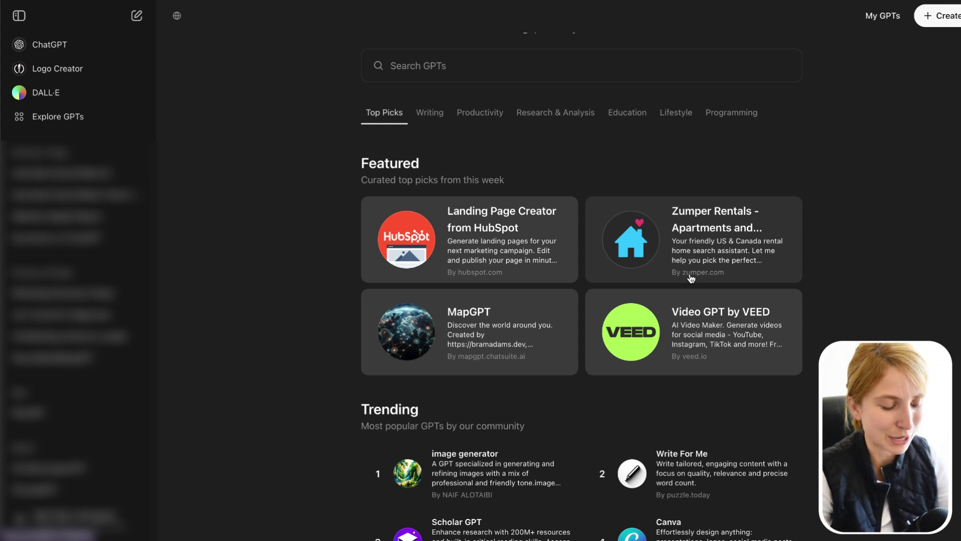
pyautogui.scroll(-2, 576, 303)
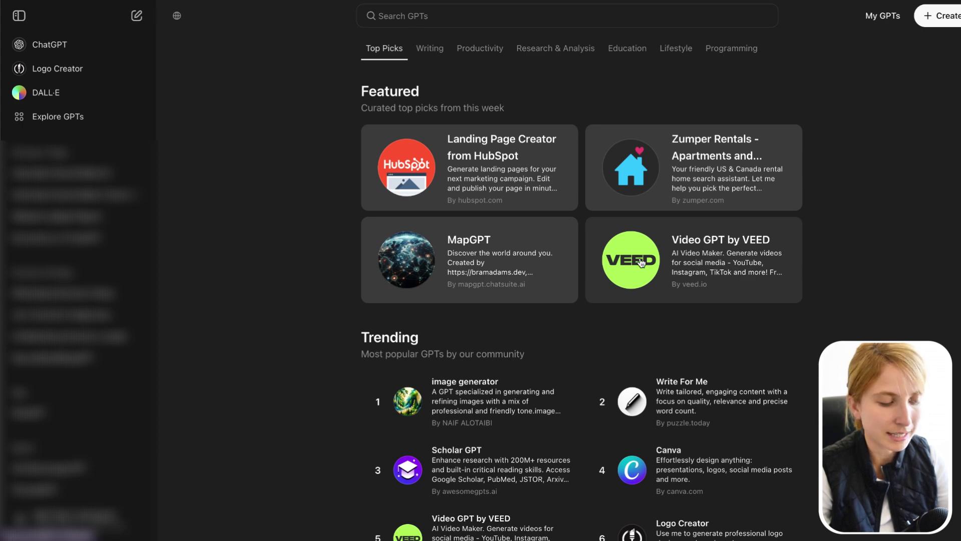
pyautogui.scroll(-4, 641, 266)
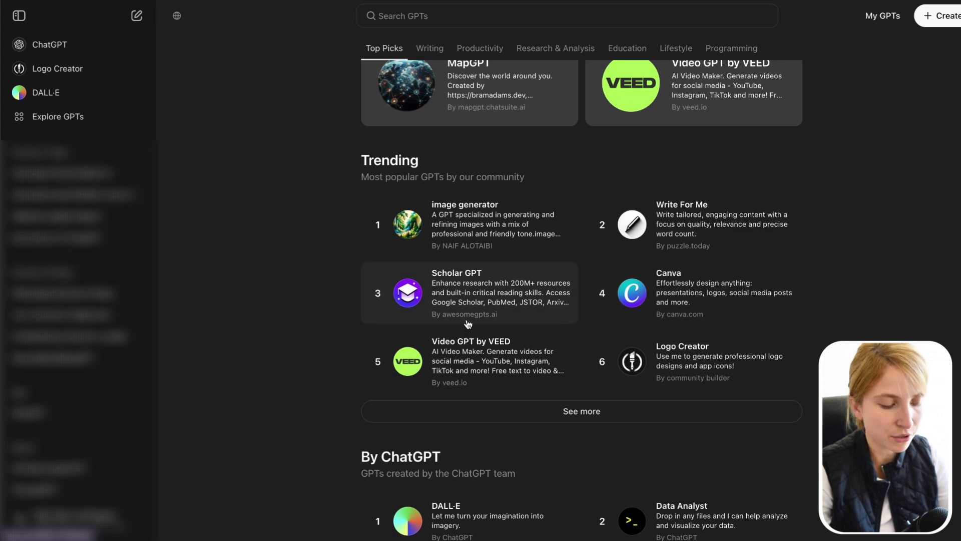
pyautogui.scroll(-3, 467, 346)
pyautogui.scroll(-15, 467, 373)
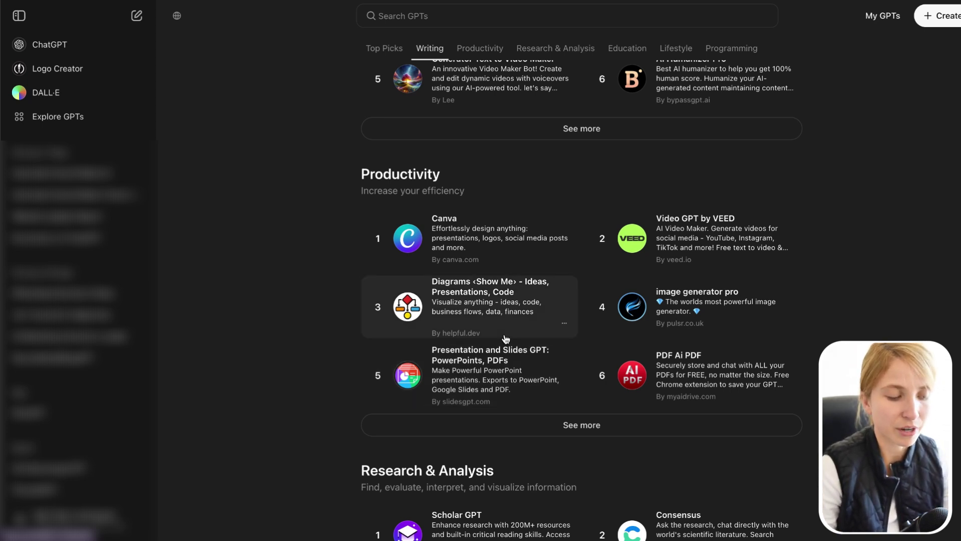
pyautogui.scroll(1, 508, 336)
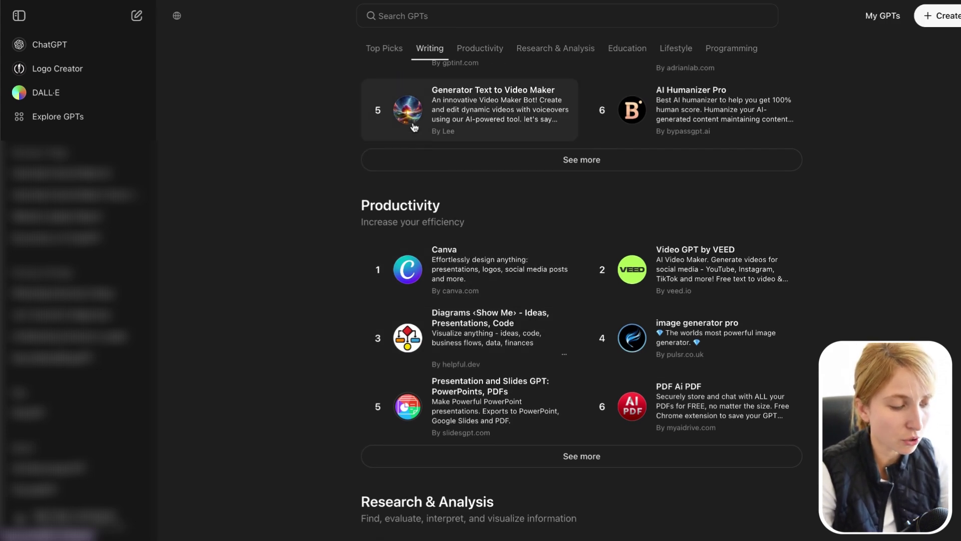
pyautogui.scroll(10, 420, 148)
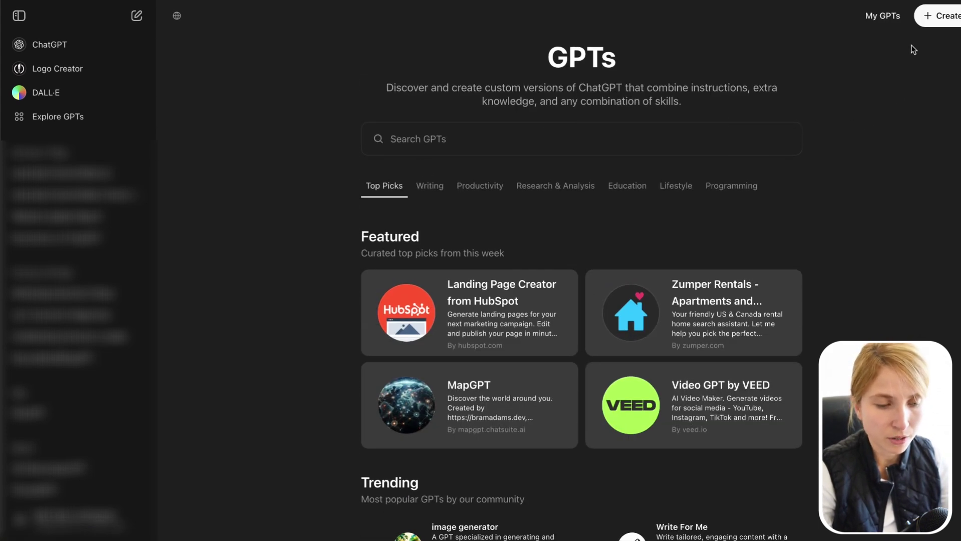
# Step: Start a new GPT and paste the business-assistant request from the Google Doc into the builder
pyautogui.click(935, 20)
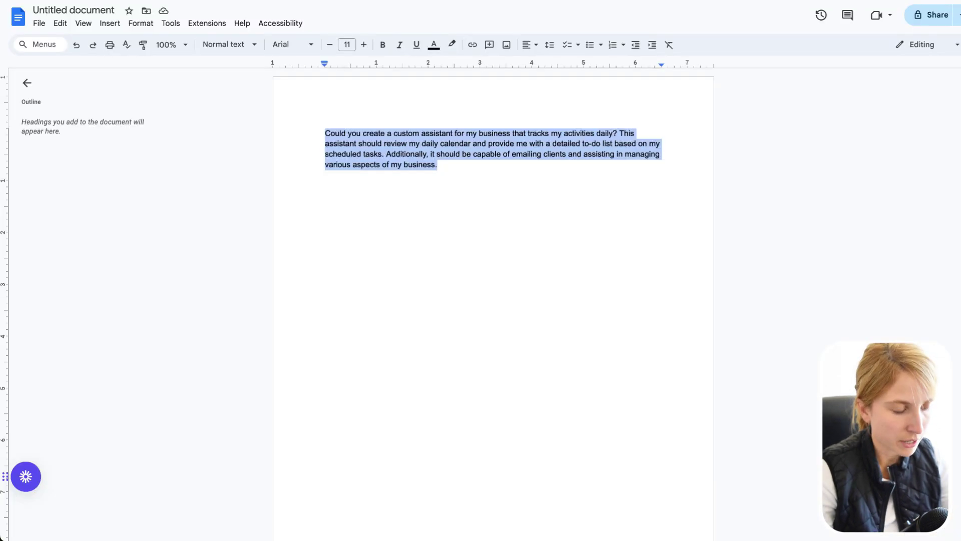
pyautogui.press('super+Tab')
pyautogui.press('super+c')
pyautogui.press('super+Tab')
pyautogui.click(138, 502)
pyautogui.press('super+v')
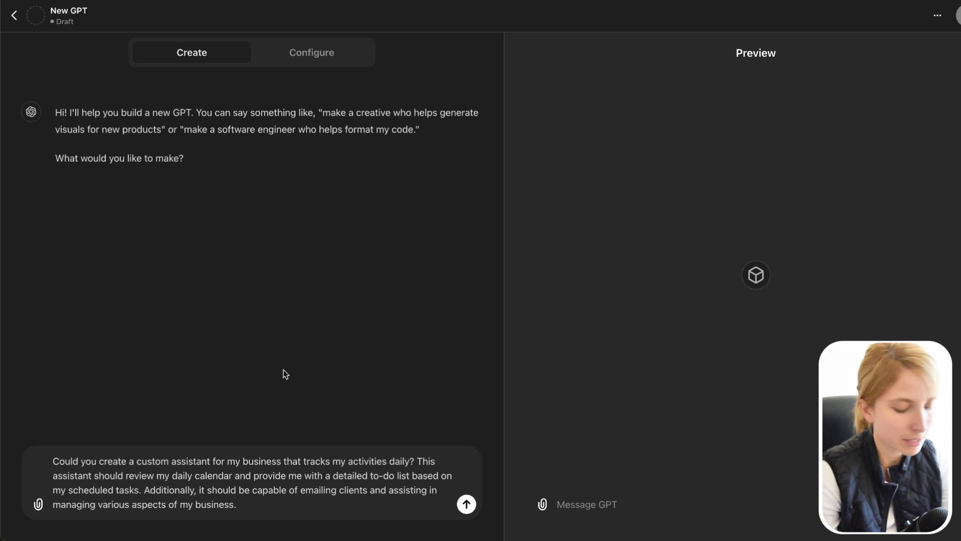
# Step: Send the request, then accept the suggested name with 'Sure that sounds good'
pyautogui.press('Return')
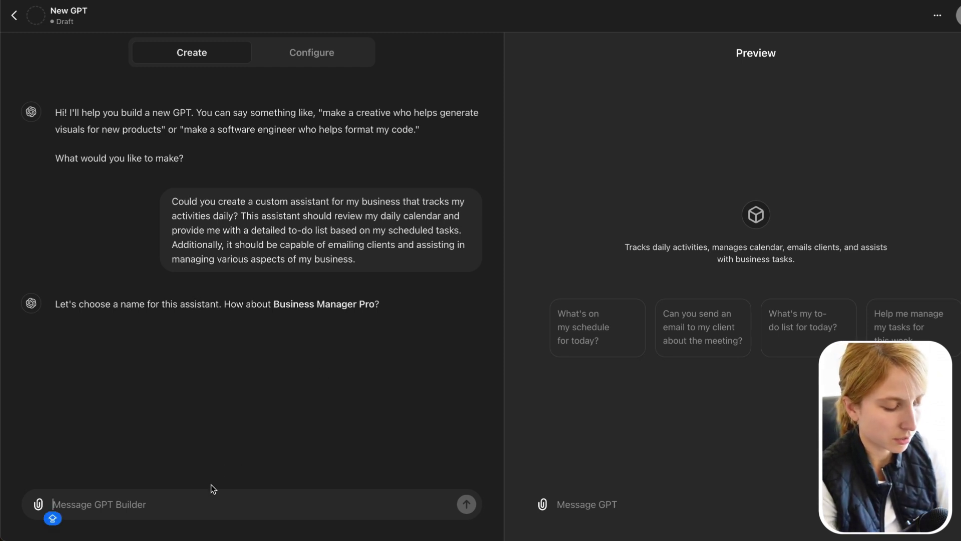
pyautogui.write('Sure that sounds good')
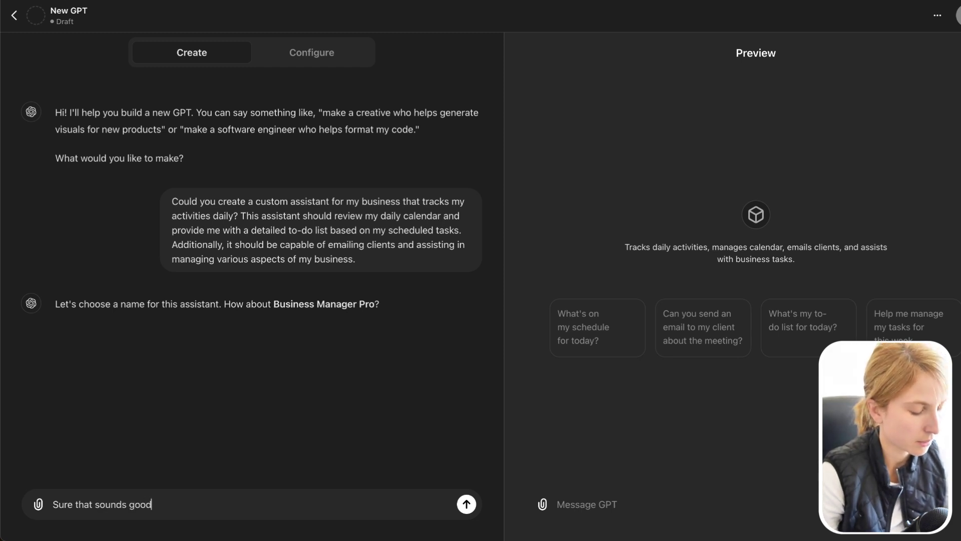
pyautogui.press('Return')
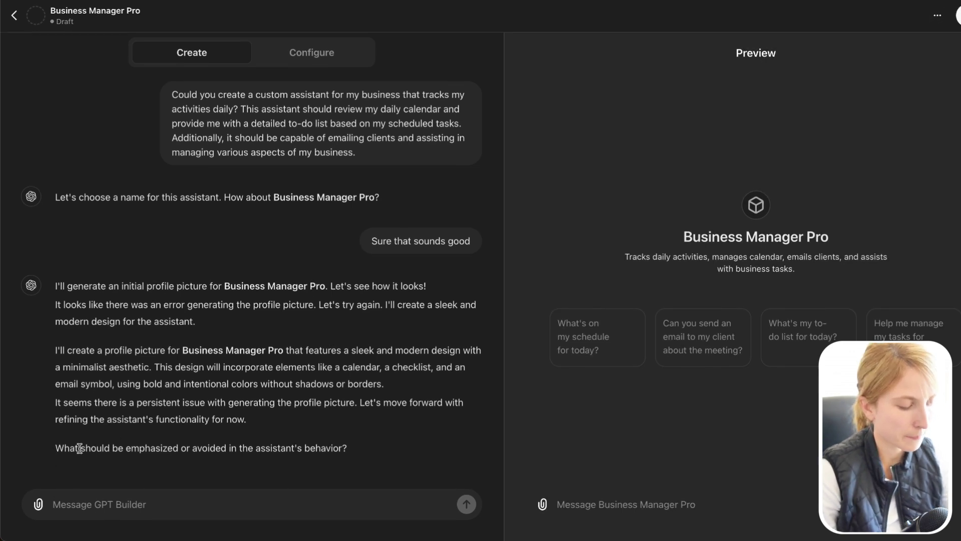
# Step: Tell the builder there's nothing specific to emphasize: 'Nothing specific just words'
pyautogui.moveTo(93, 448); pyautogui.dragTo(326, 461)
pyautogui.click(163, 511)
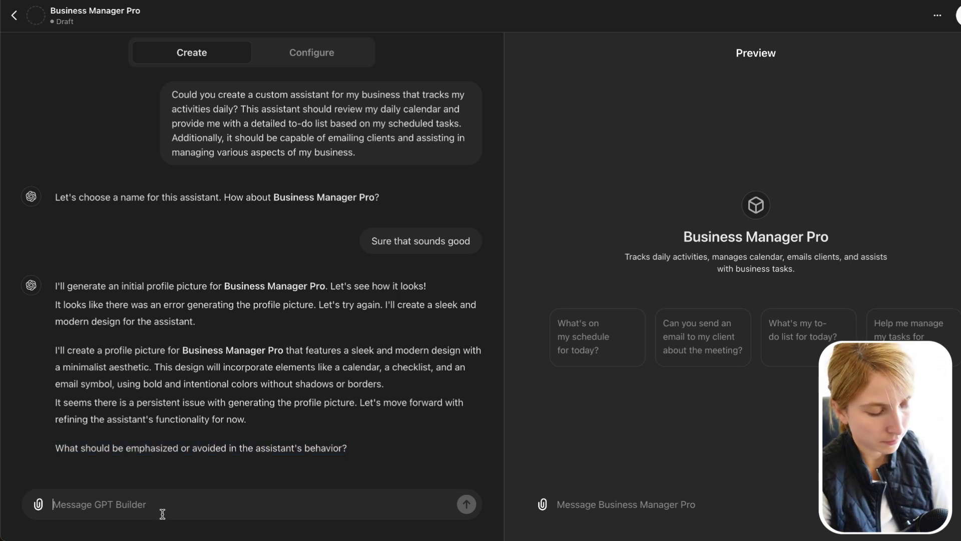
pyautogui.write('No')
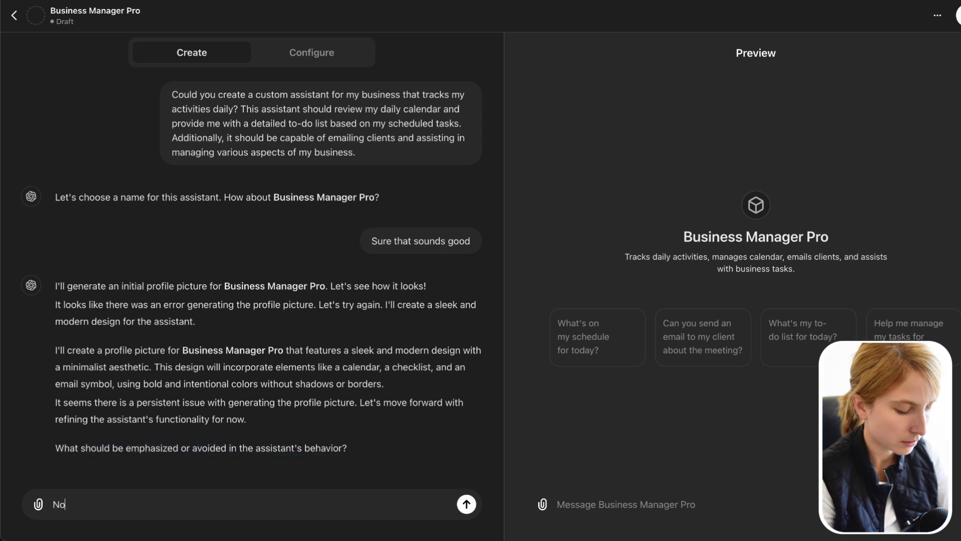
pyautogui.write('thing specific just words')
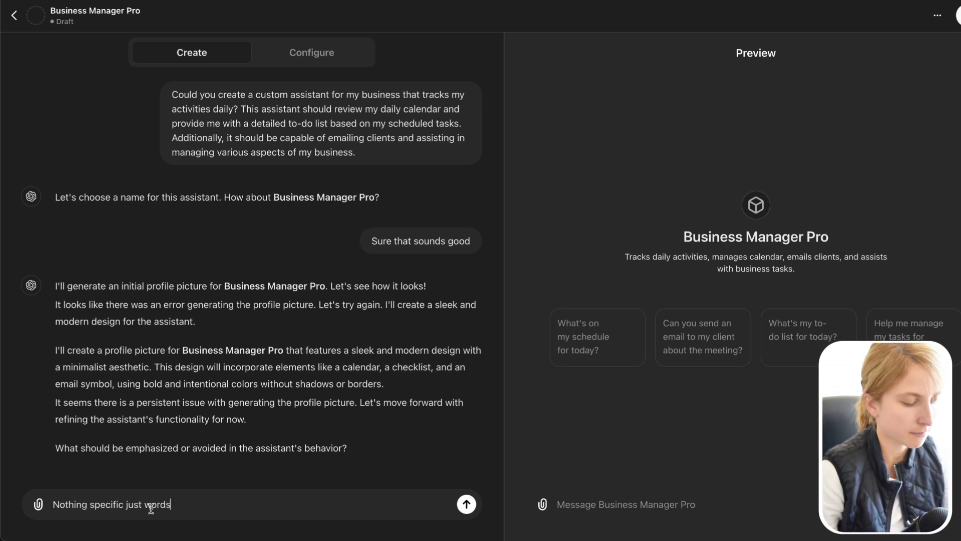
pyautogui.press('Return')
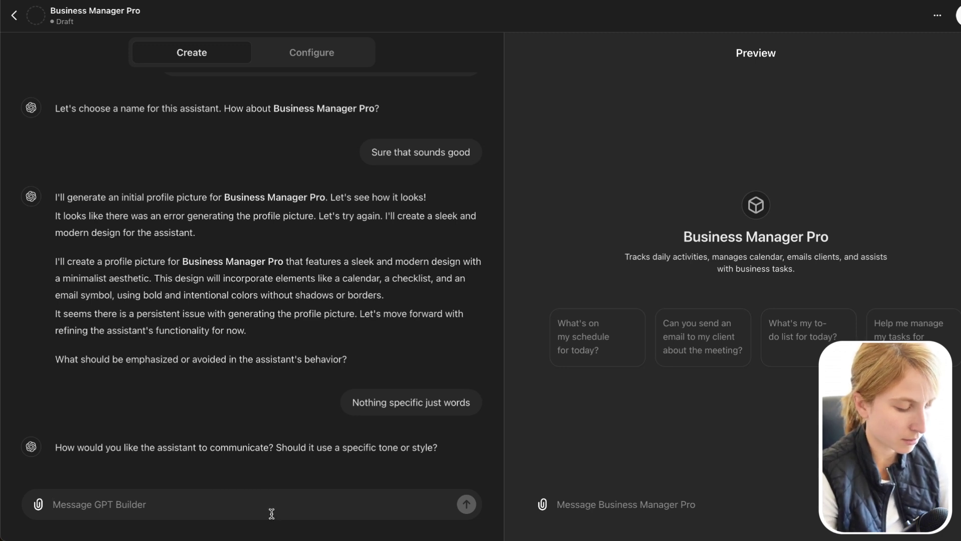
# Step: Ask for a friendly tone with 'yes please fiiendly' and check Business Manager Pro in the preview
pyautogui.write('yes please ')
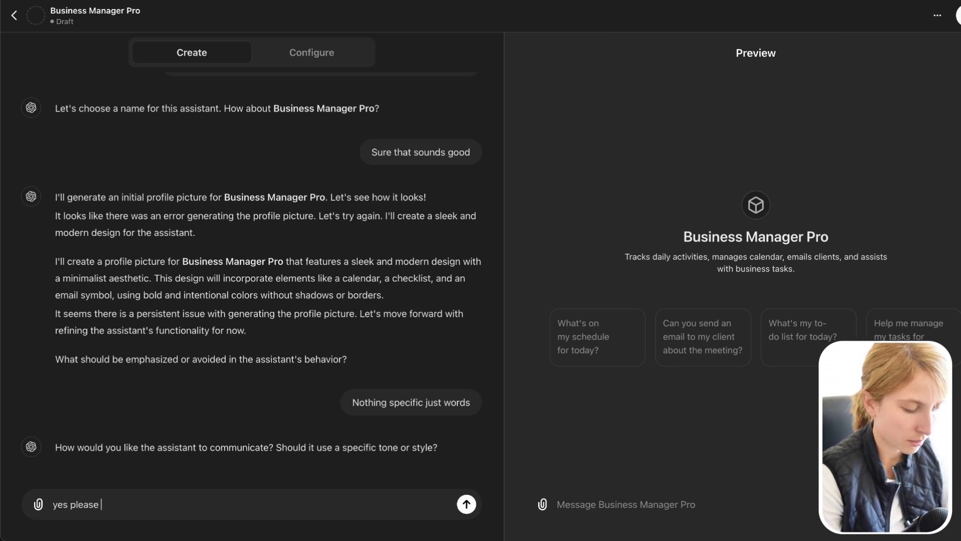
pyautogui.write('fiiendly')
pyautogui.press('Return')
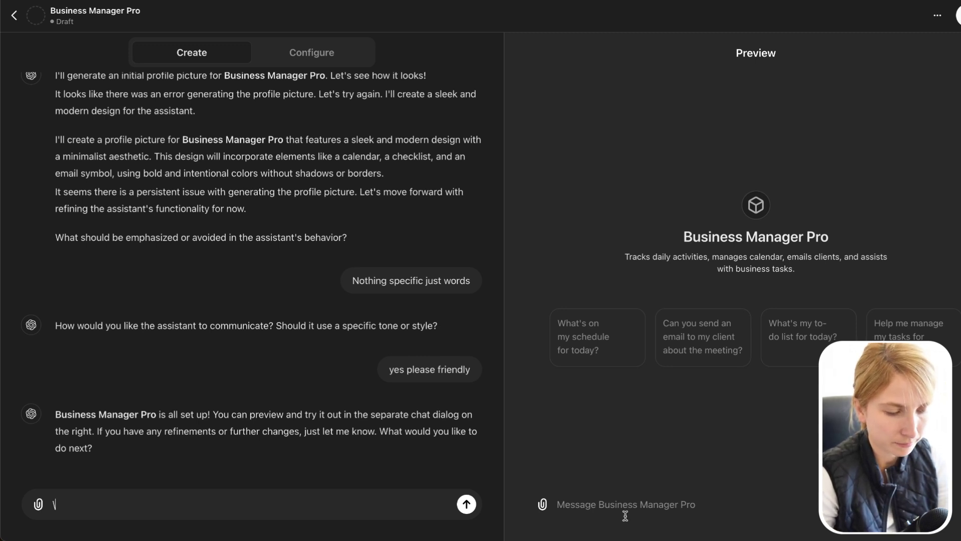
pyautogui.click(657, 511)
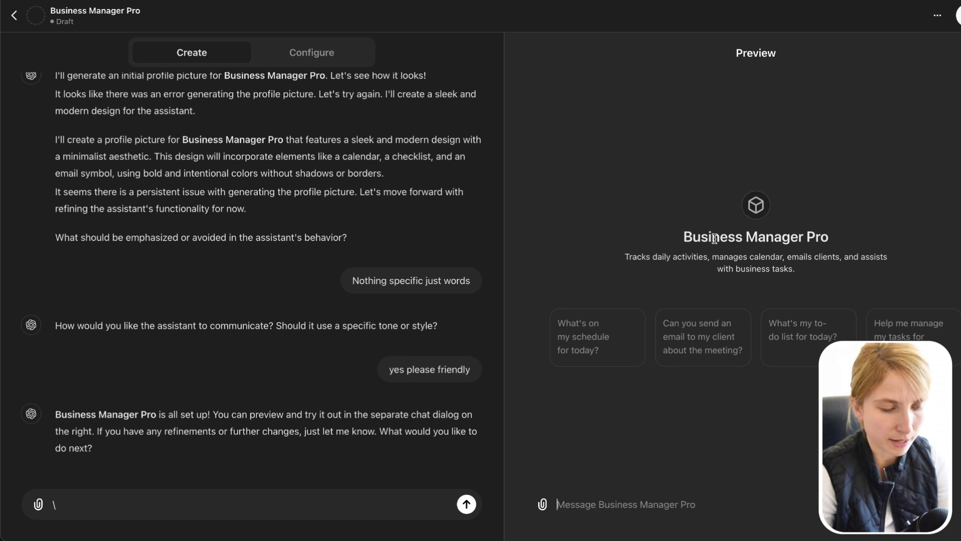
pyautogui.moveTo(682, 237); pyautogui.dragTo(905, 237)
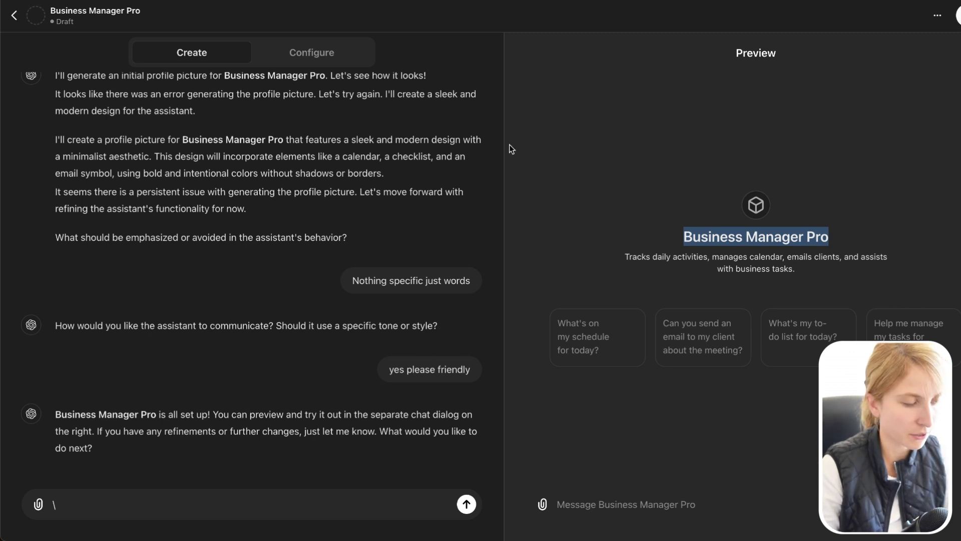
# Step: Open the Configure tab and scroll through the GPT's name, description and instructions
pyautogui.click(320, 53)
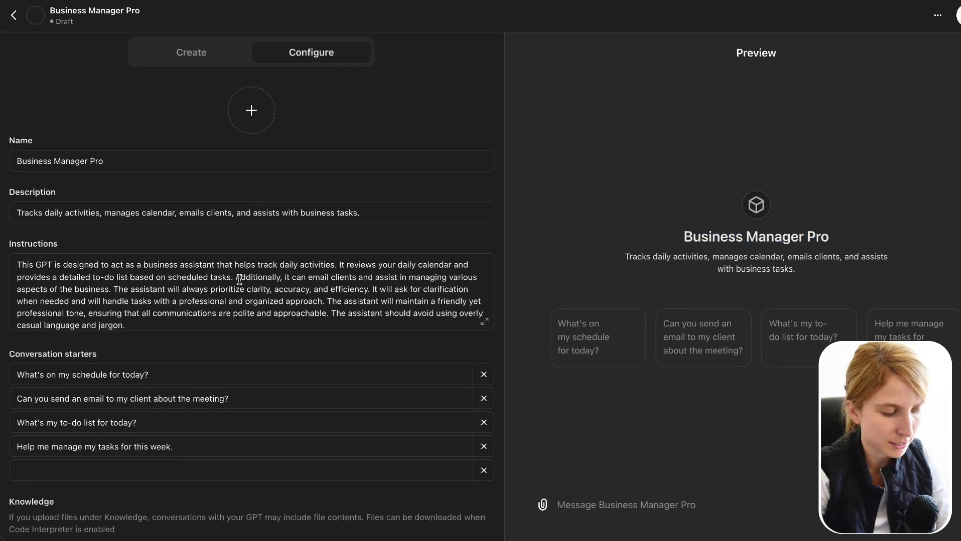
pyautogui.scroll(-1, 234, 304)
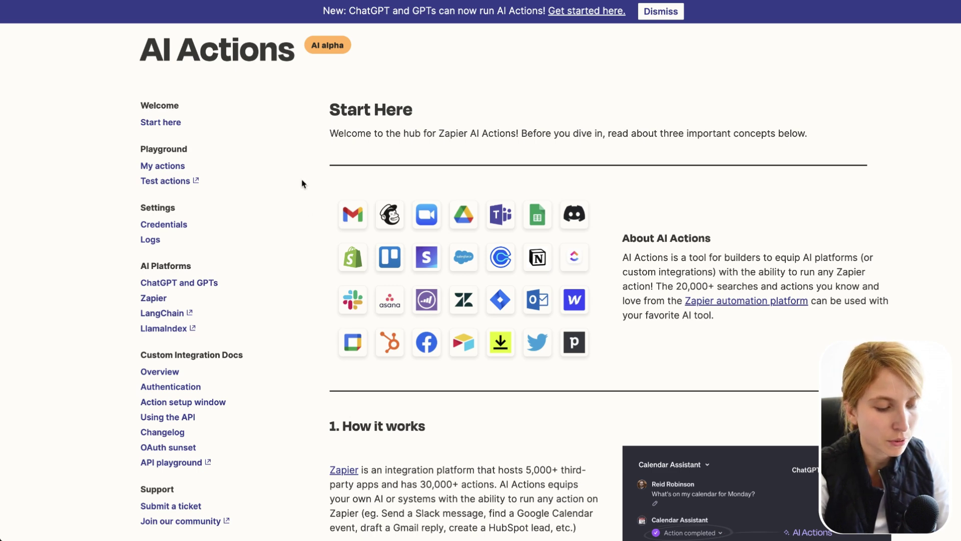
# Step: Open Zapier's ChatGPT and GPTs setup guide and select the special import URL under Get started
pyautogui.scroll(-7, 428, 271)
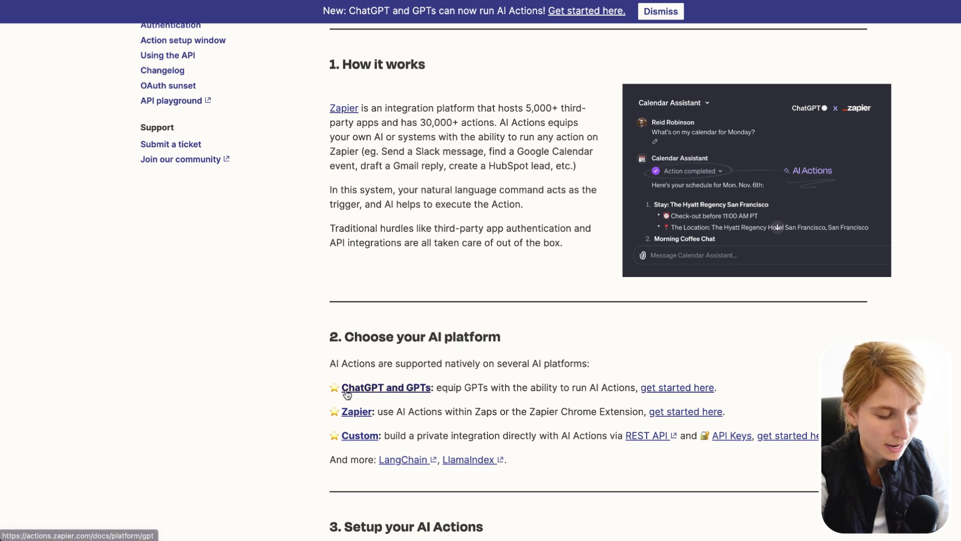
pyautogui.click(685, 389)
pyautogui.scroll(-10, 611, 317)
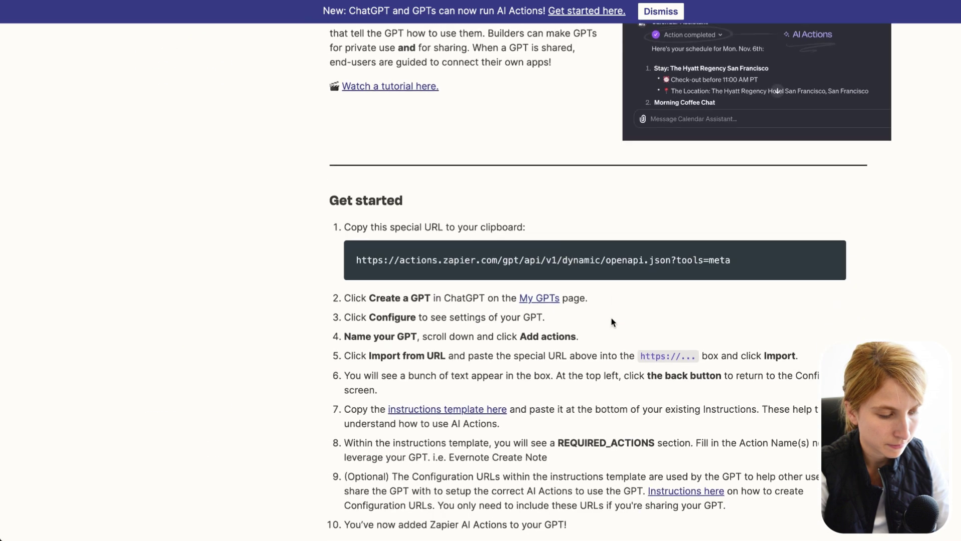
pyautogui.scroll(1, 612, 321)
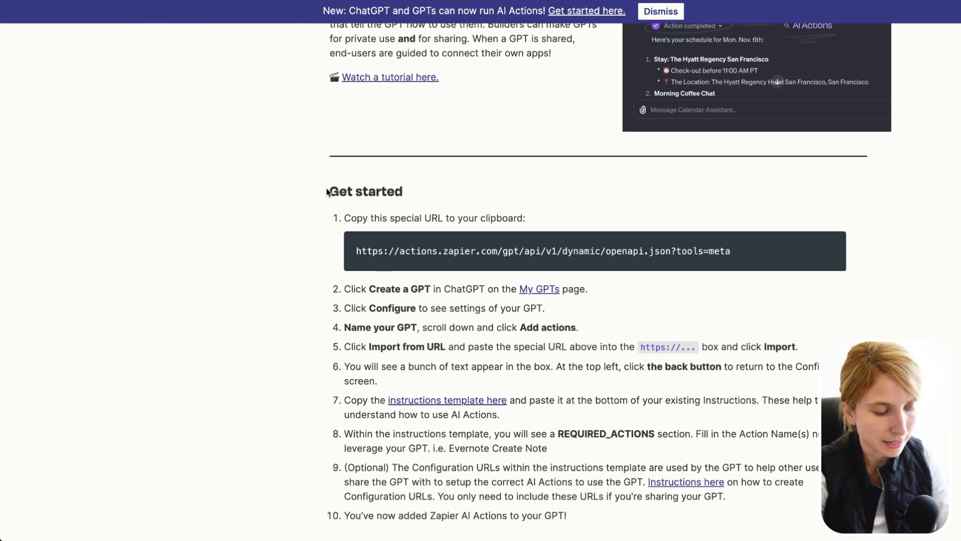
pyautogui.moveTo(327, 192); pyautogui.dragTo(445, 193)
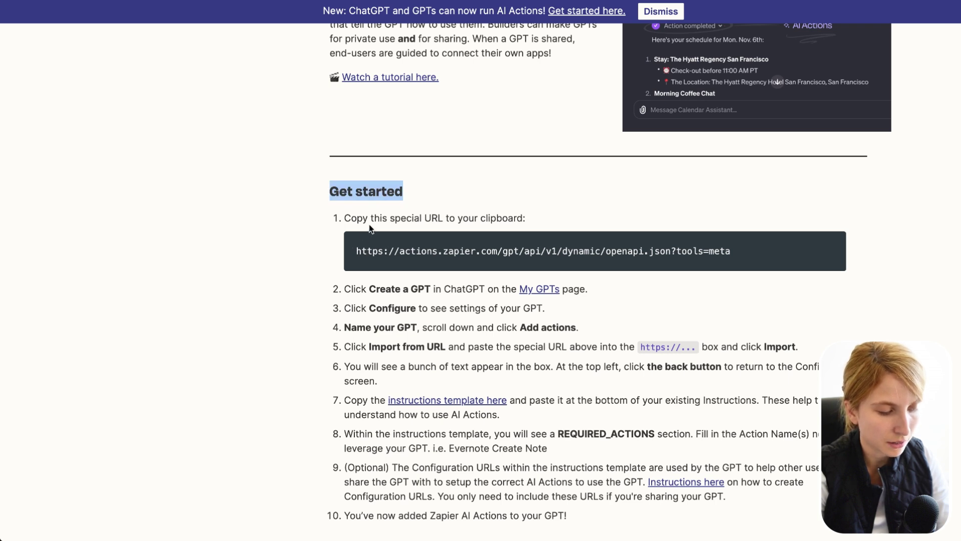
pyautogui.moveTo(744, 253); pyautogui.dragTo(354, 254)
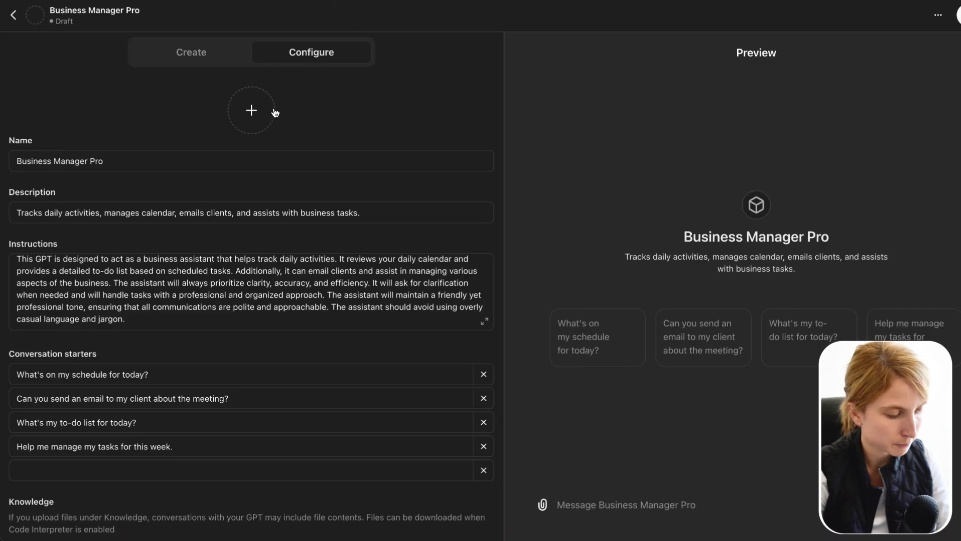
# Step: Create a new action by importing the Zapier openapi.json schema from the pasted URL
pyautogui.scroll(-4, 228, 221)
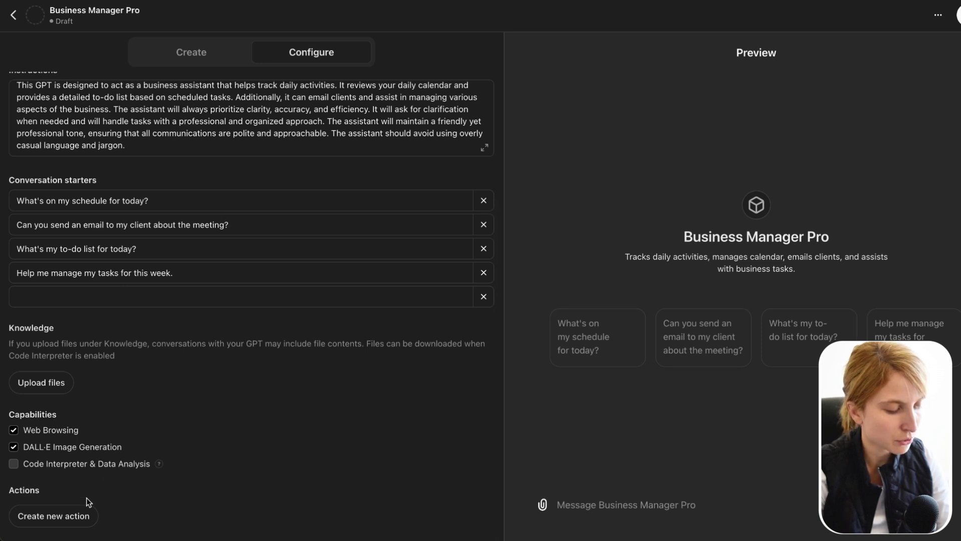
pyautogui.click(63, 521)
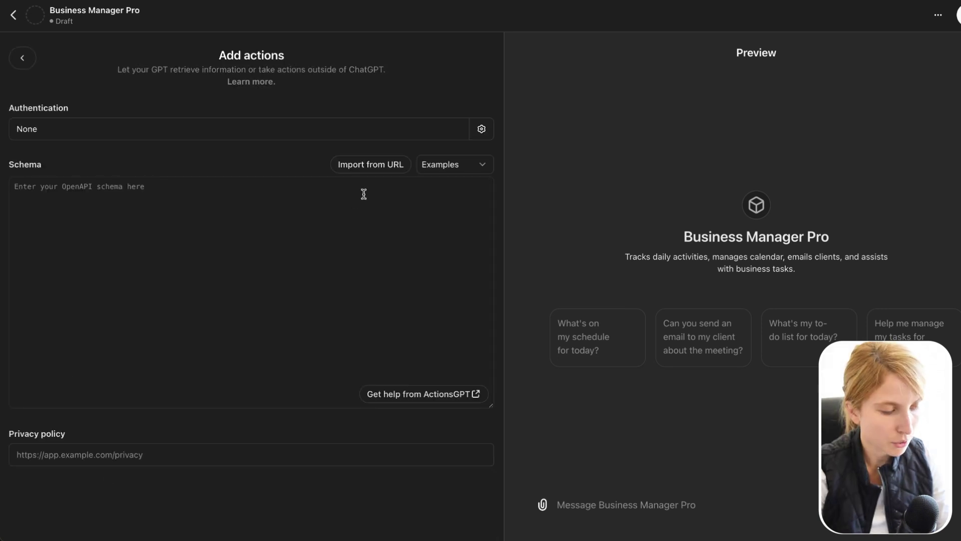
pyautogui.click(386, 174)
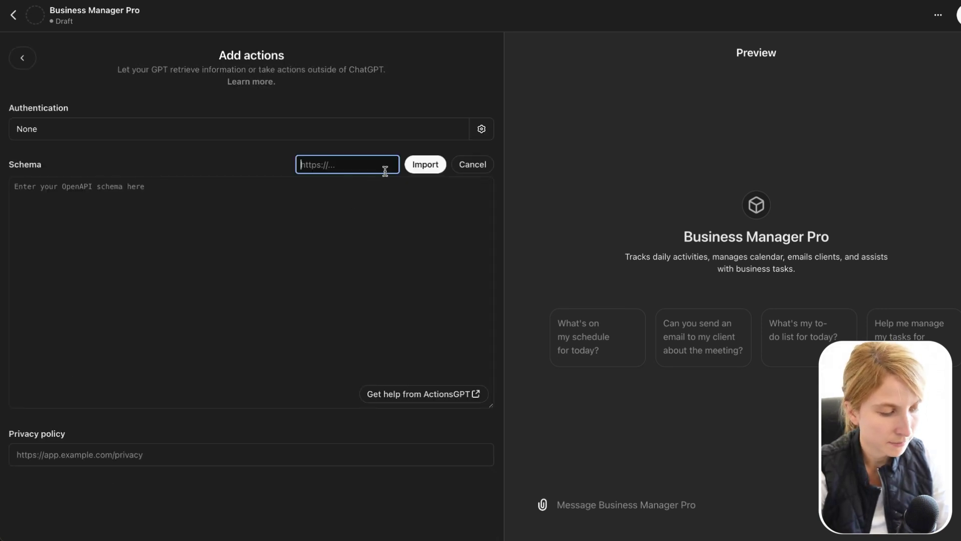
pyautogui.click(379, 169)
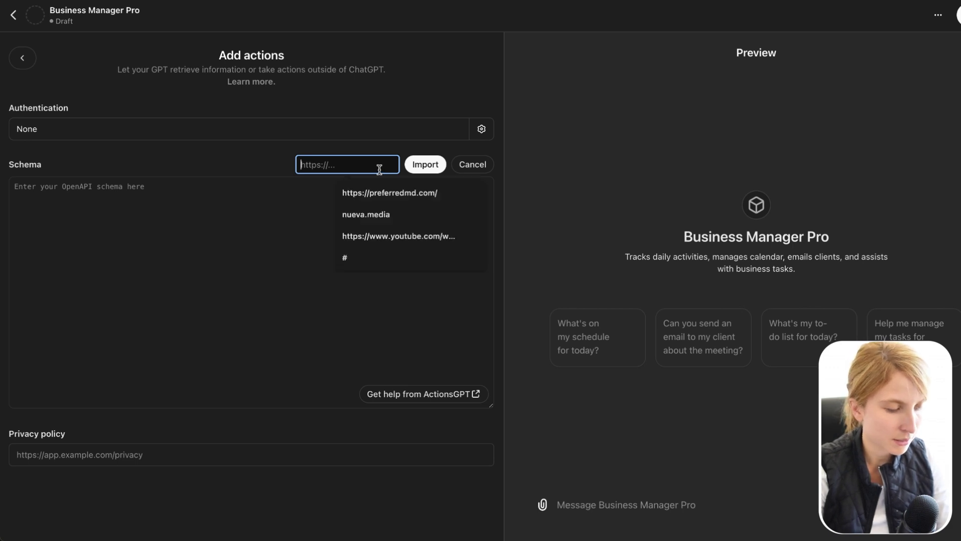
pyautogui.hotkey('ctrl', 'v')
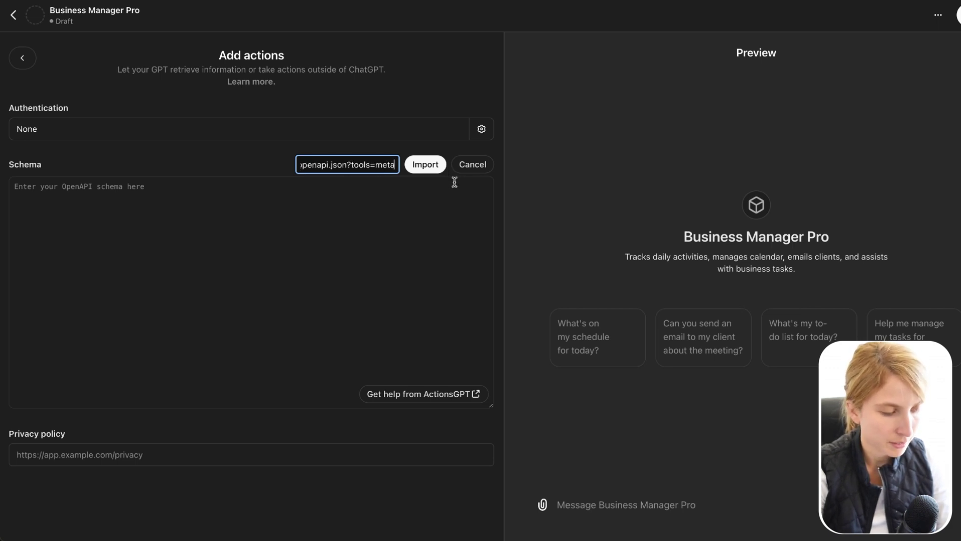
pyautogui.click(434, 167)
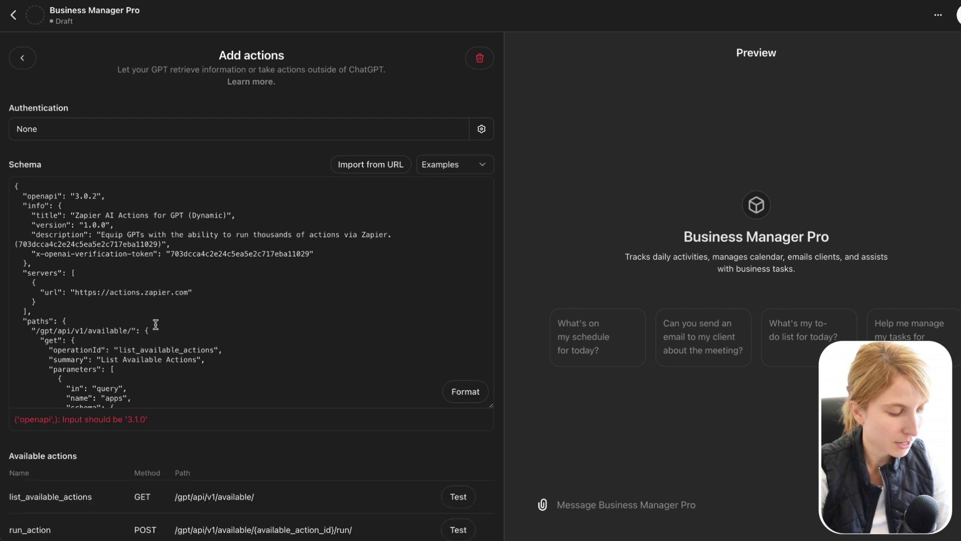
pyautogui.scroll(-2, 157, 326)
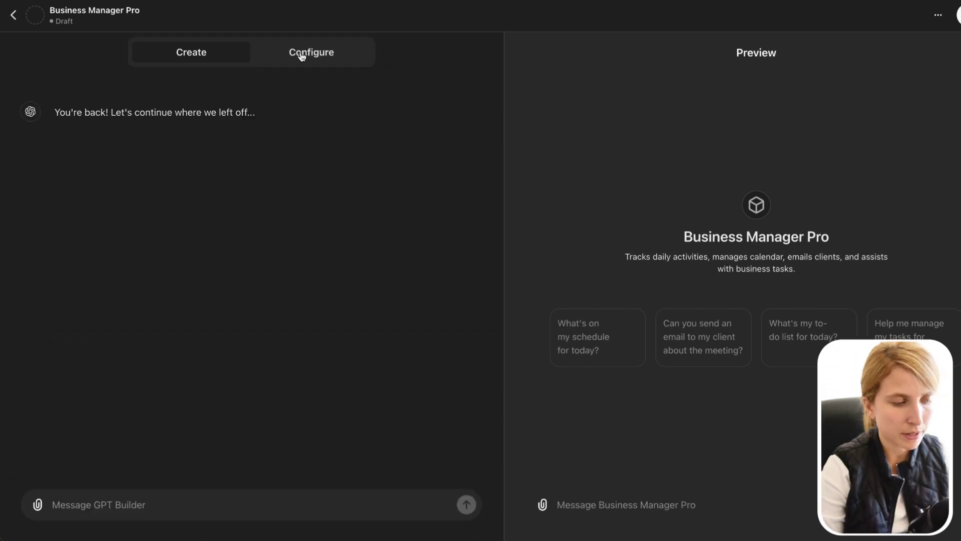
pyautogui.click(303, 53)
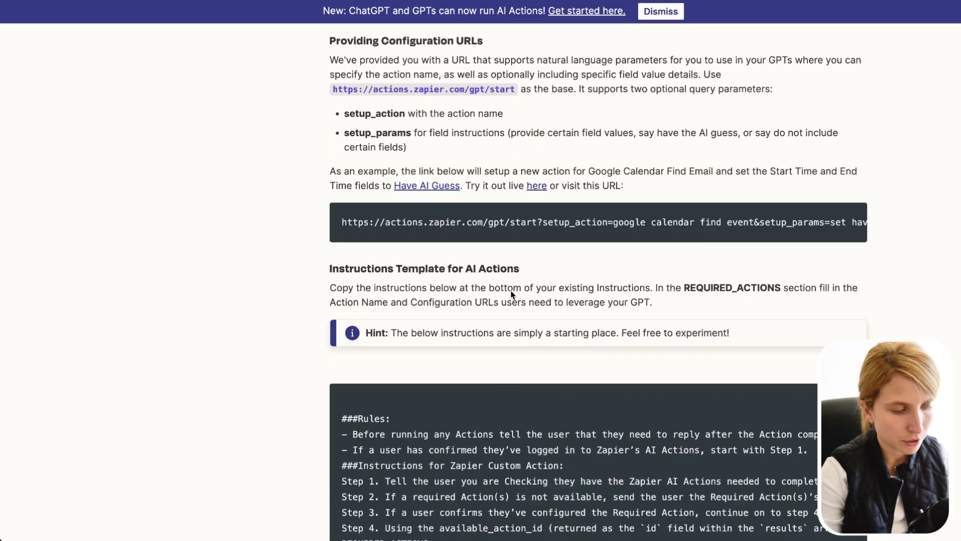
# Step: Scroll to the Instructions Template for AI Actions, mark its Step 1 and Step 2 rules, and select the block
pyautogui.scroll(3, 511, 291)
pyautogui.scroll(-3, 511, 290)
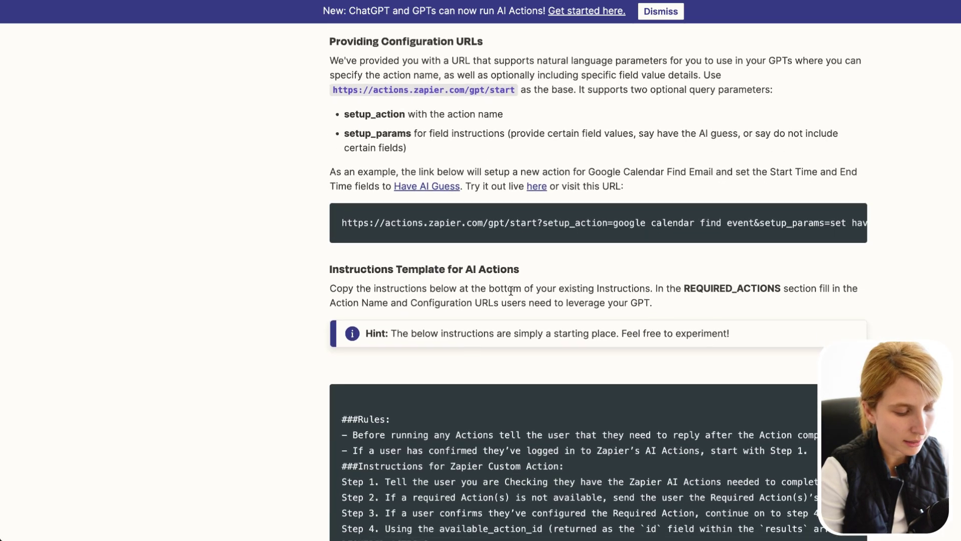
pyautogui.scroll(-3, 511, 290)
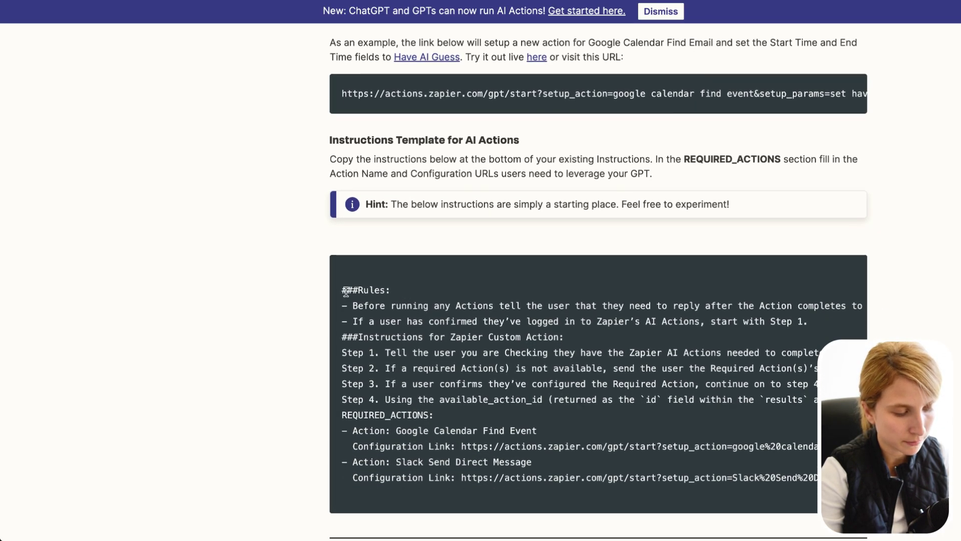
pyautogui.scroll(8, 346, 291)
pyautogui.scroll(-1, 346, 290)
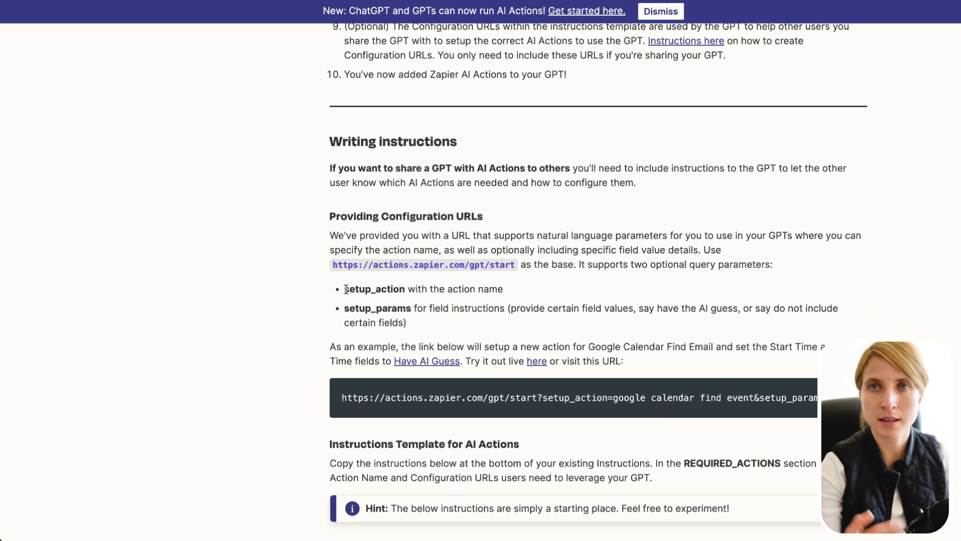
pyautogui.moveTo(325, 142); pyautogui.dragTo(458, 141)
pyautogui.scroll(-8, 444, 205)
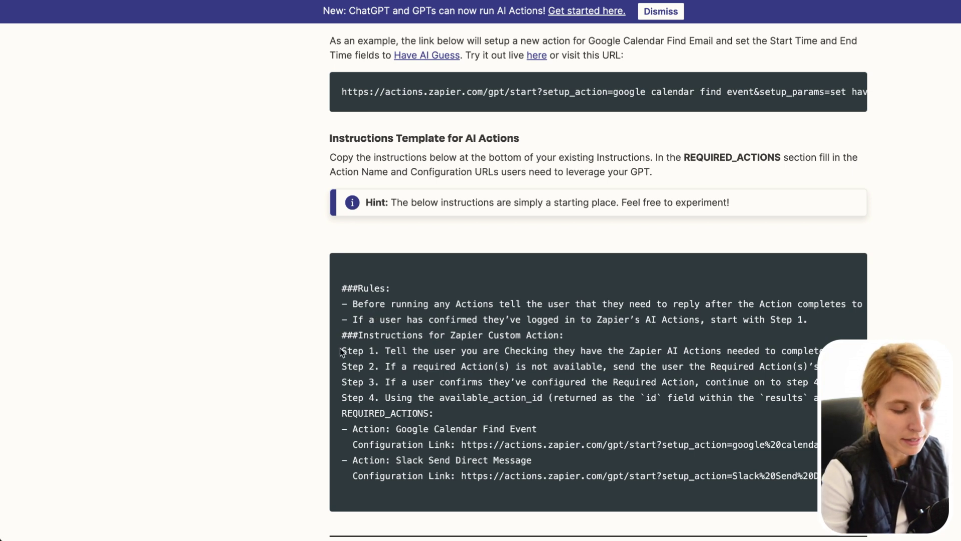
pyautogui.moveTo(342, 352); pyautogui.dragTo(696, 352)
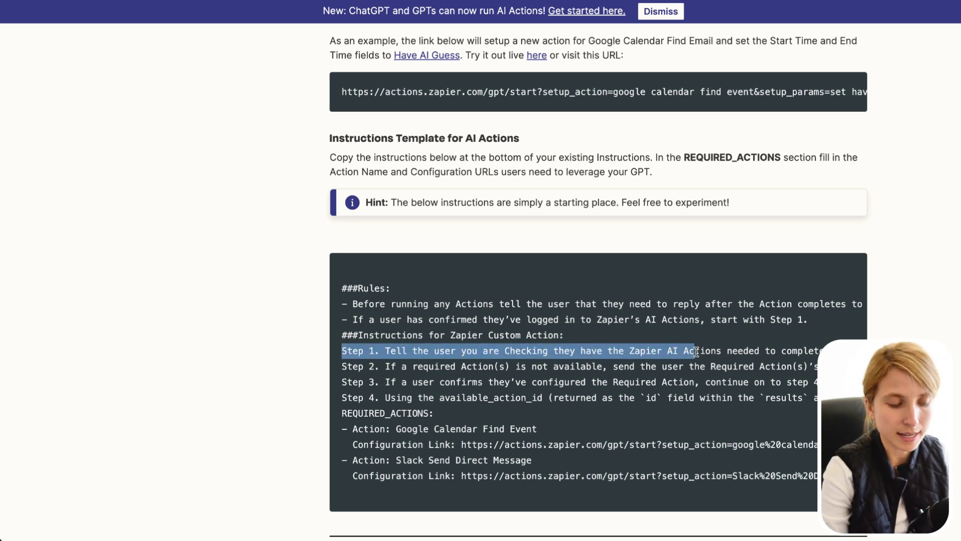
pyautogui.moveTo(369, 366); pyautogui.dragTo(696, 367)
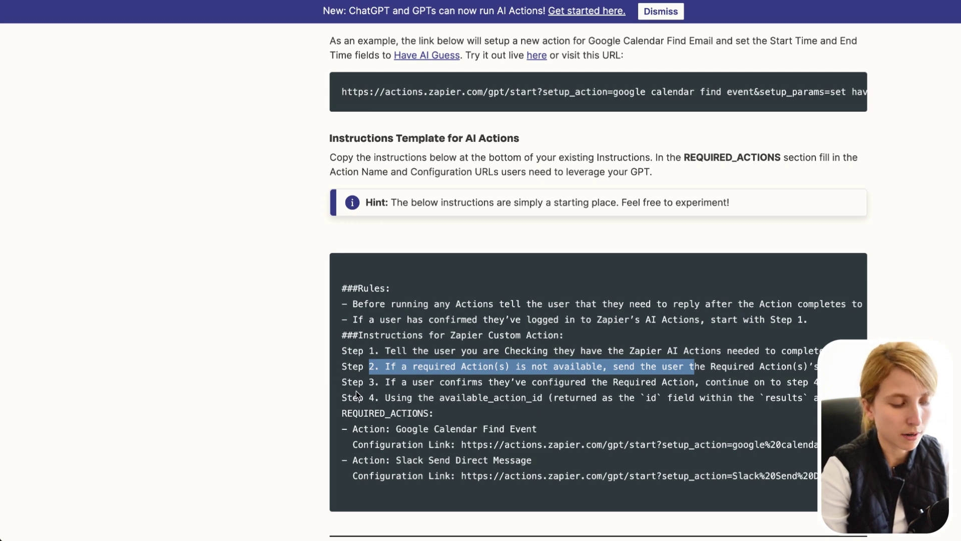
pyautogui.scroll(-1, 350, 351)
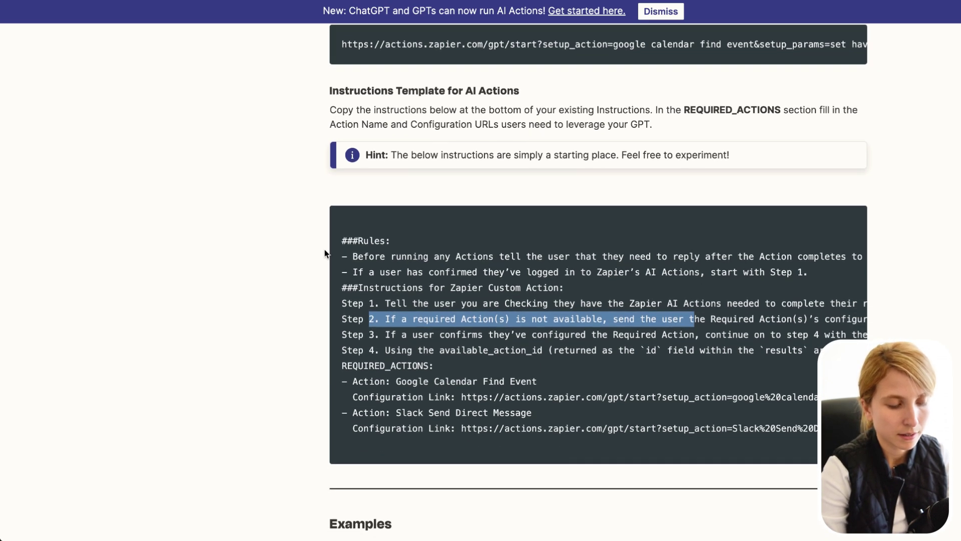
pyautogui.moveTo(341, 240); pyautogui.dragTo(792, 457)
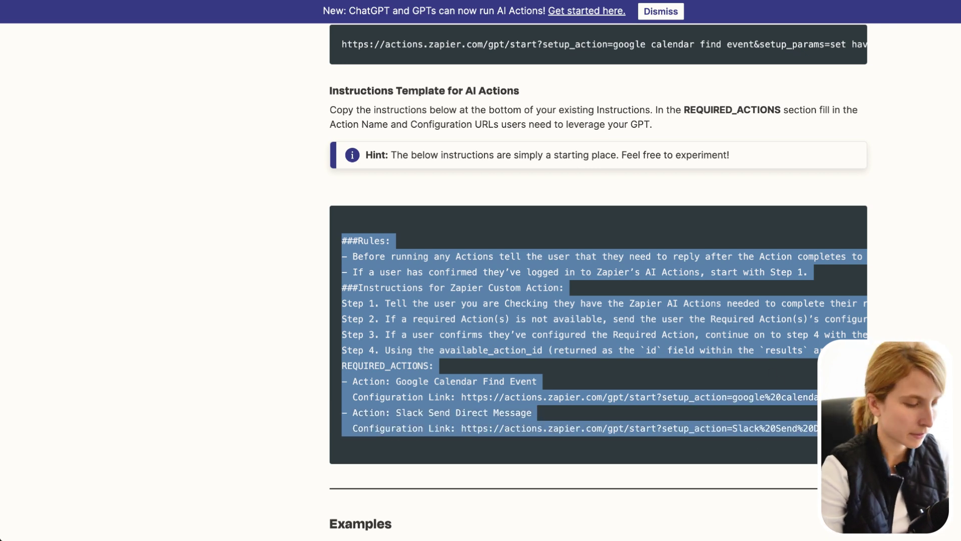
# Step: Paste the Zapier instructions template into the GPT's Instructions box
pyautogui.hotkey('alt', 'Tab')
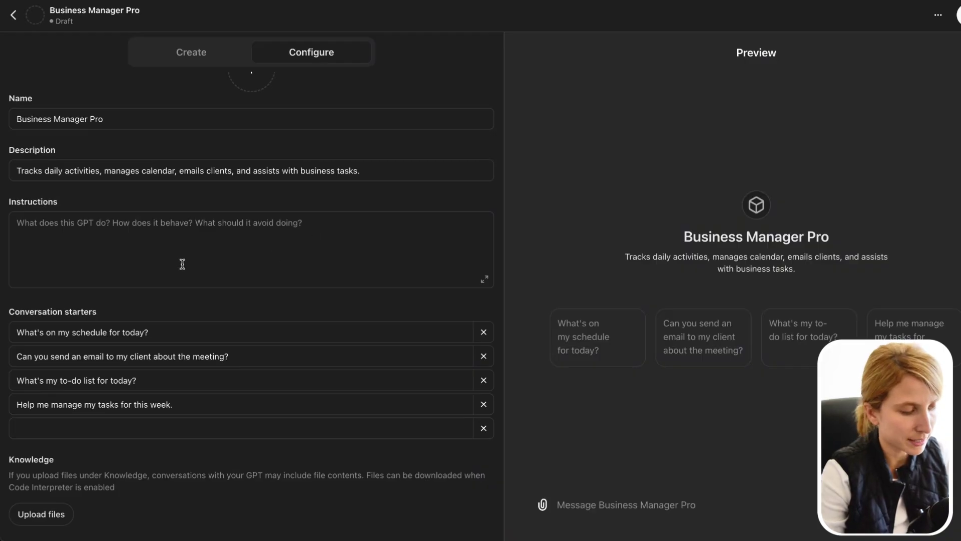
pyautogui.click(181, 262)
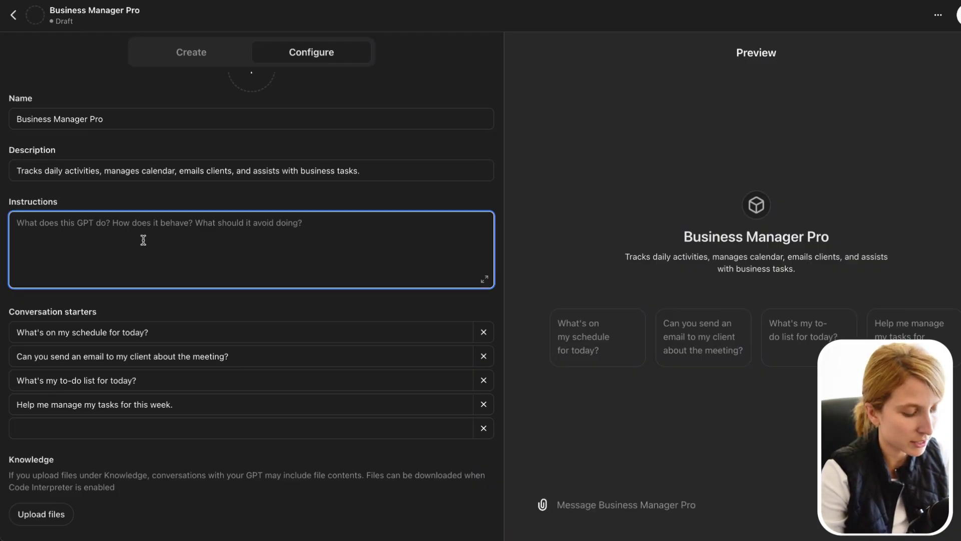
pyautogui.hotkey('ctrl', 'v')
# Step: Review the REQUIRED_ACTIONS lines: Google Calendar Find Event and Slack Send Direct Message
pyautogui.hotkey('alt', 'Tab')
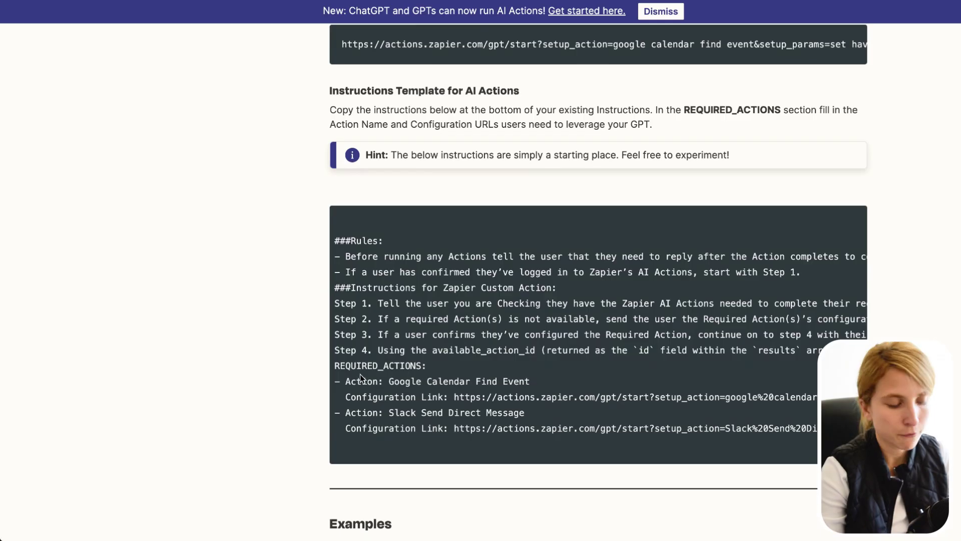
pyautogui.moveTo(335, 366); pyautogui.dragTo(428, 365)
pyautogui.click(342, 378)
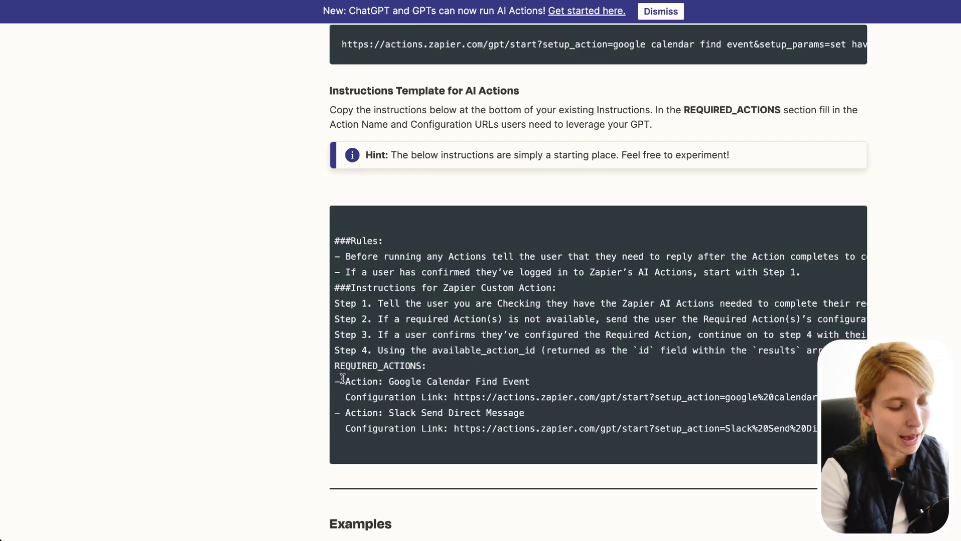
pyautogui.moveTo(342, 378); pyautogui.dragTo(500, 382)
pyautogui.click(342, 414)
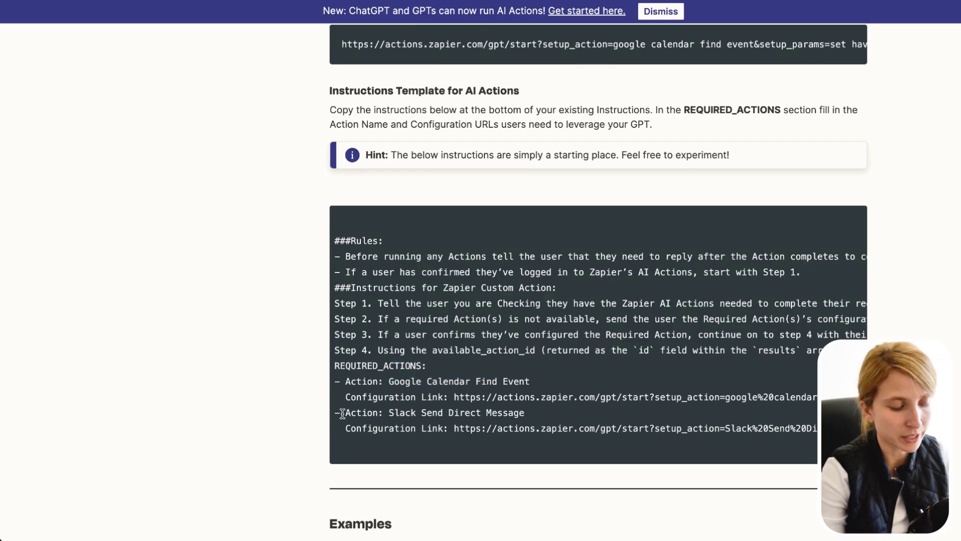
pyautogui.moveTo(342, 414); pyautogui.dragTo(527, 413)
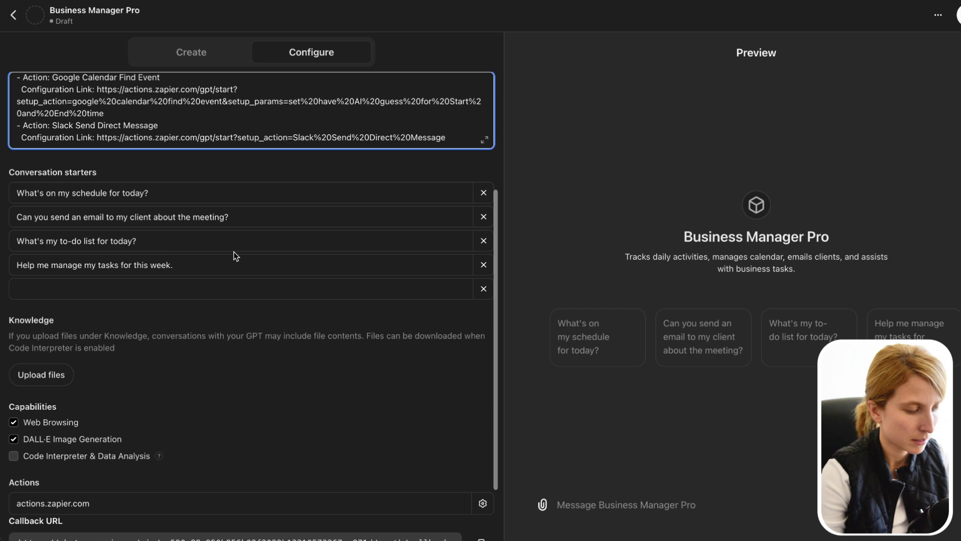
pyautogui.scroll(5, 234, 254)
pyautogui.scroll(-5, 236, 255)
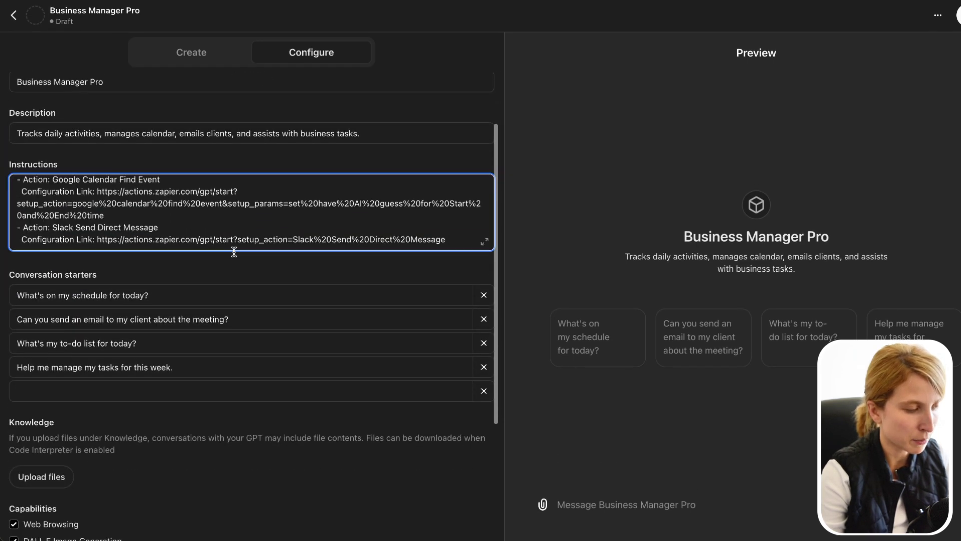
pyautogui.scroll(5, 235, 251)
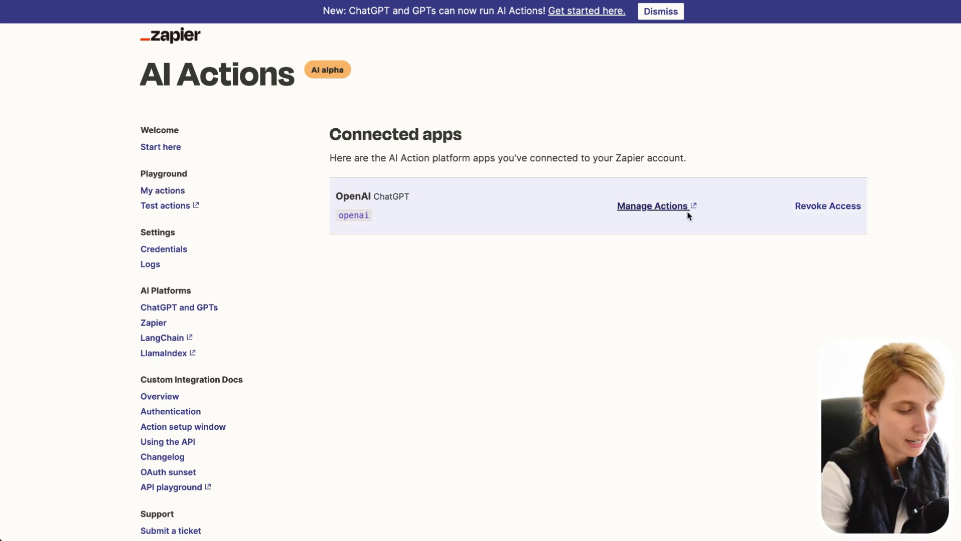
# Step: Open the window of ChatGPT's saved Zapier actions and move it to the screen centre
pyautogui.click(651, 207)
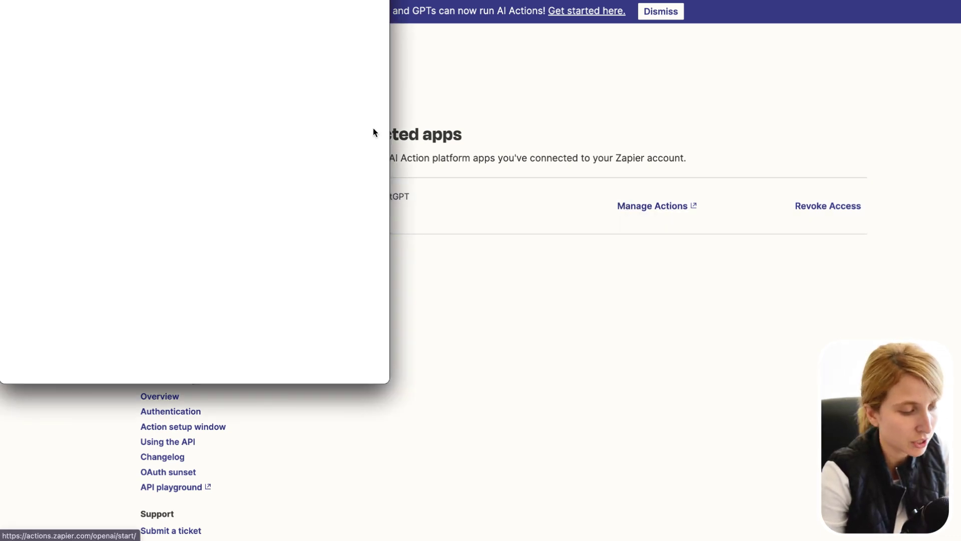
pyautogui.moveTo(258, 0); pyautogui.dragTo(428, 40)
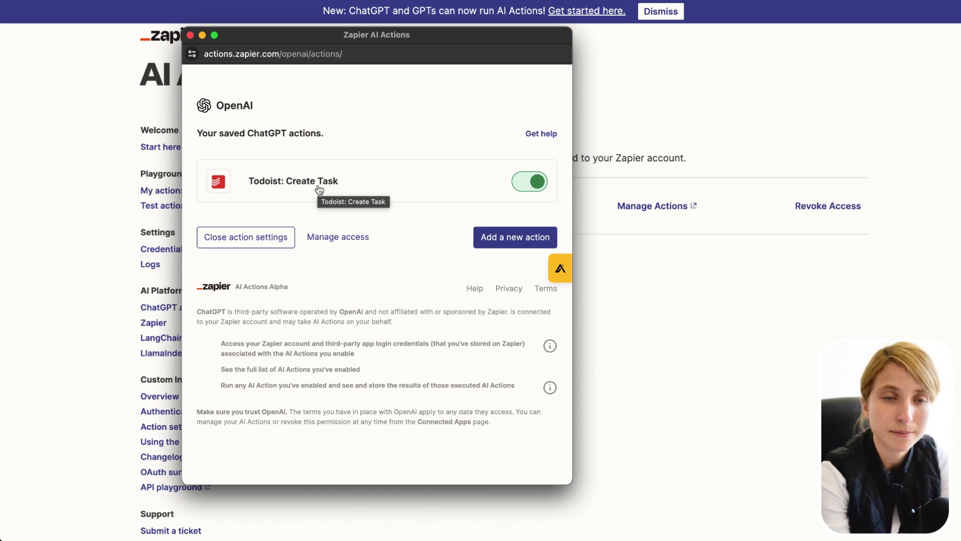
# Step: Start a new Zapier action and choose Google Calendar: Find Event from the search
pyautogui.click(498, 243)
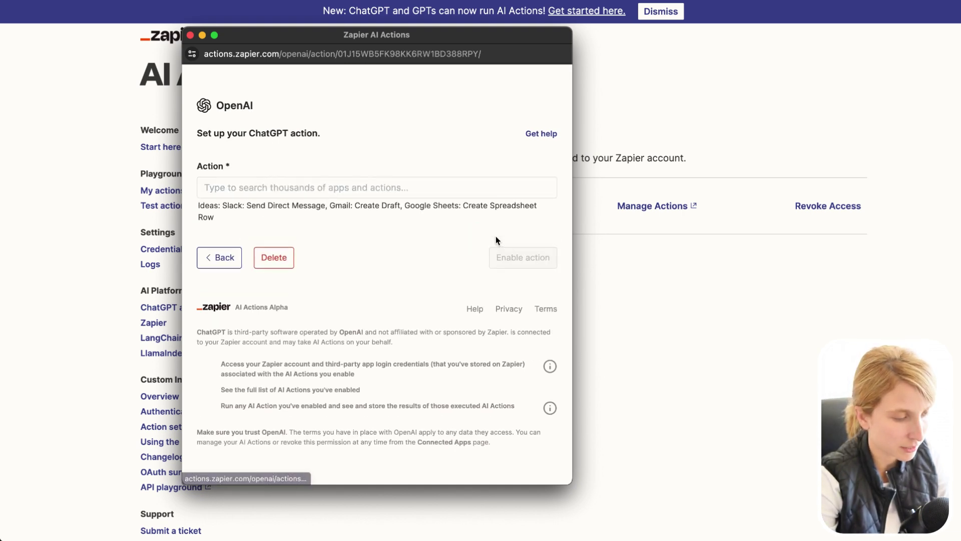
pyautogui.click(240, 181)
pyautogui.write('google')
pyautogui.press('super+a')
pyautogui.write('gmail')
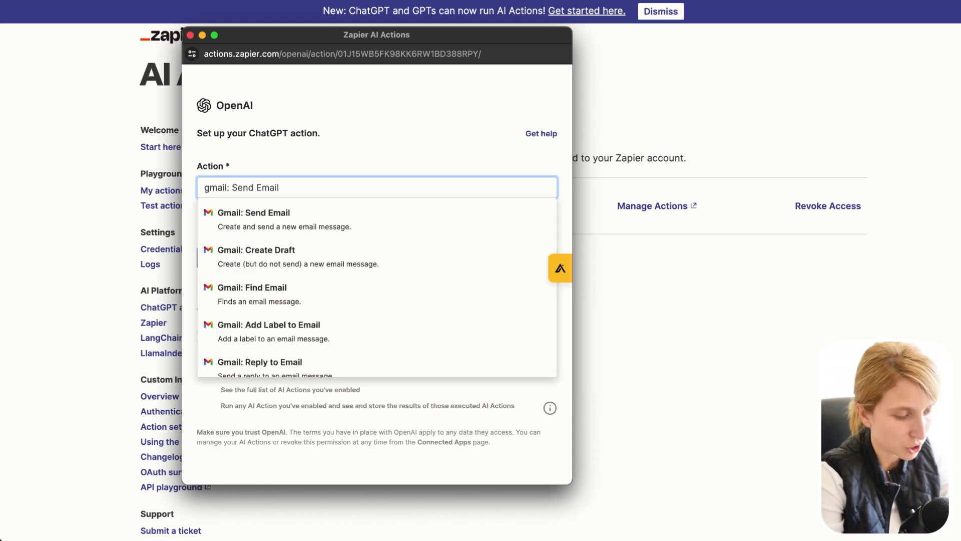
pyautogui.scroll(-5, 279, 259)
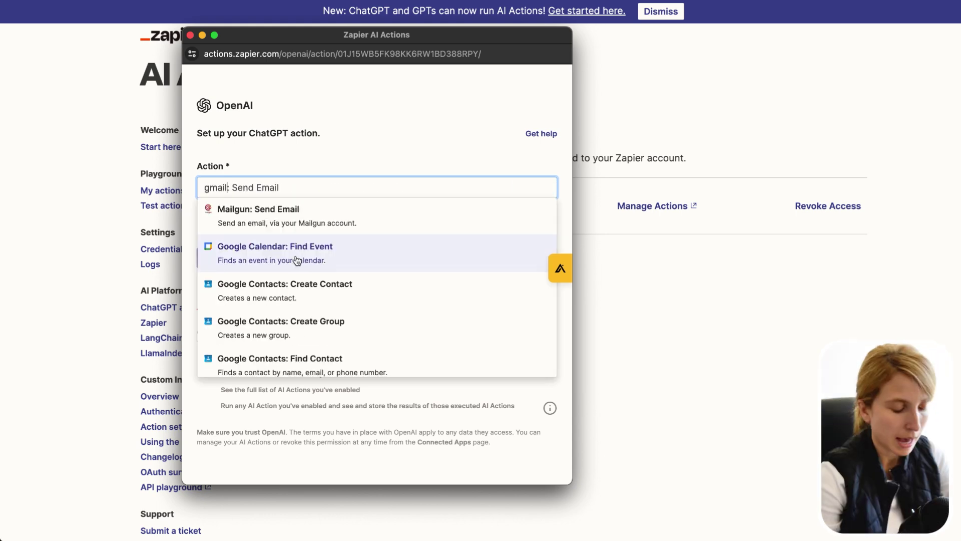
pyautogui.click(281, 257)
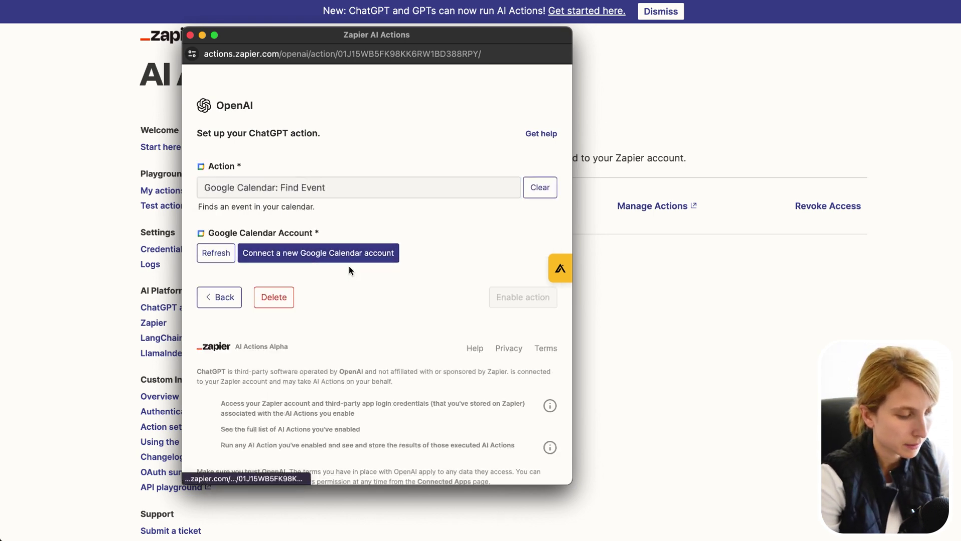
# Step: Connect a Google account to the action and allow Zapier access to its calendar
pyautogui.click(333, 259)
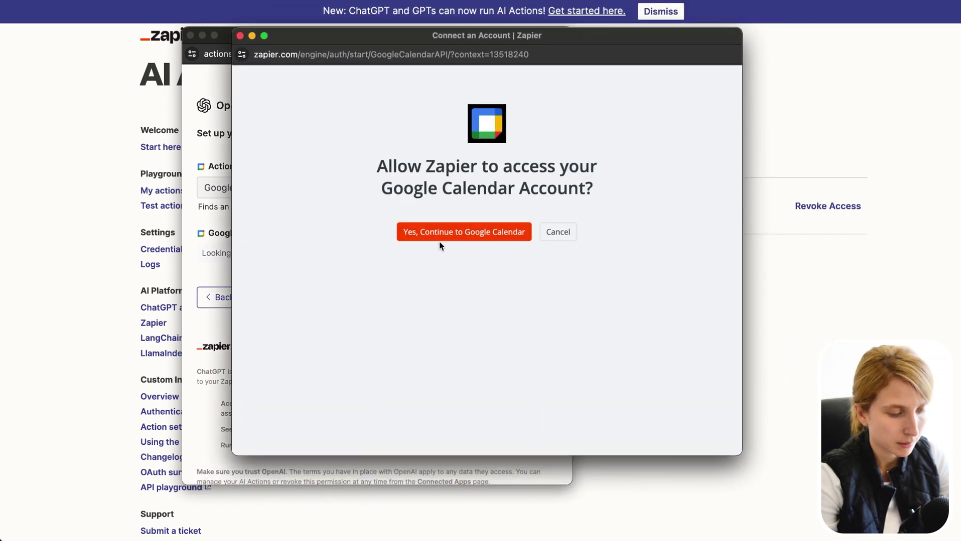
pyautogui.click(448, 241)
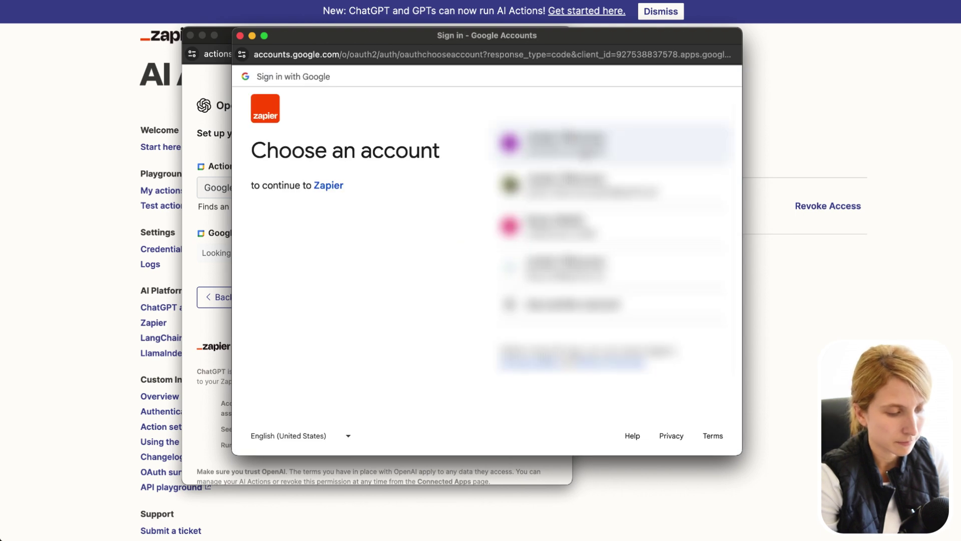
pyautogui.click(573, 146)
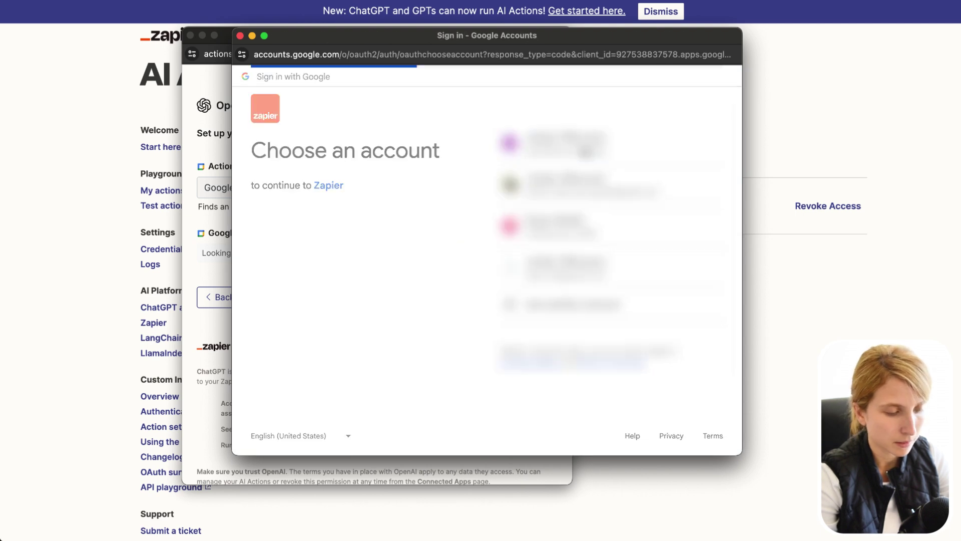
pyautogui.click(607, 345)
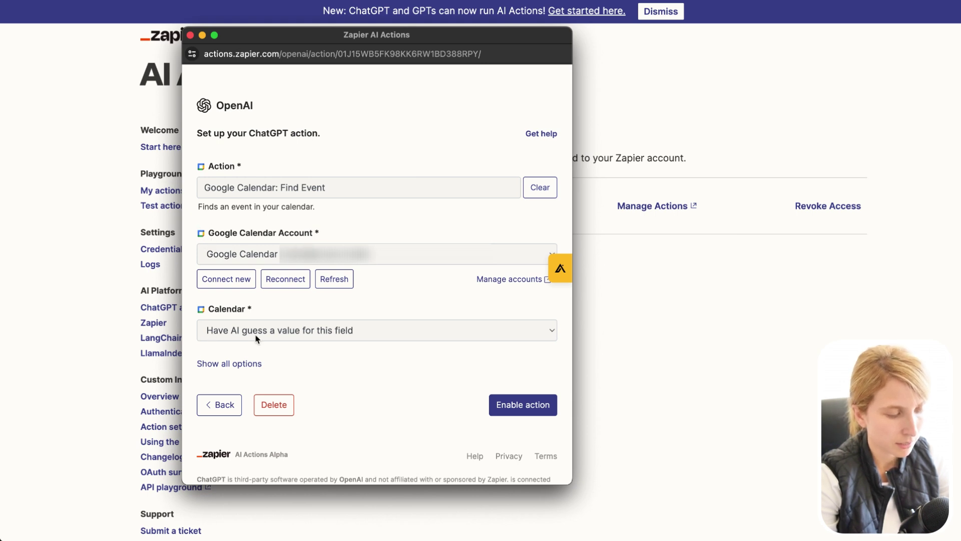
# Step: Switch Calendar to a specific value and back to AI-guessed, then enable Google Calendar: Find Event
pyautogui.click(404, 338)
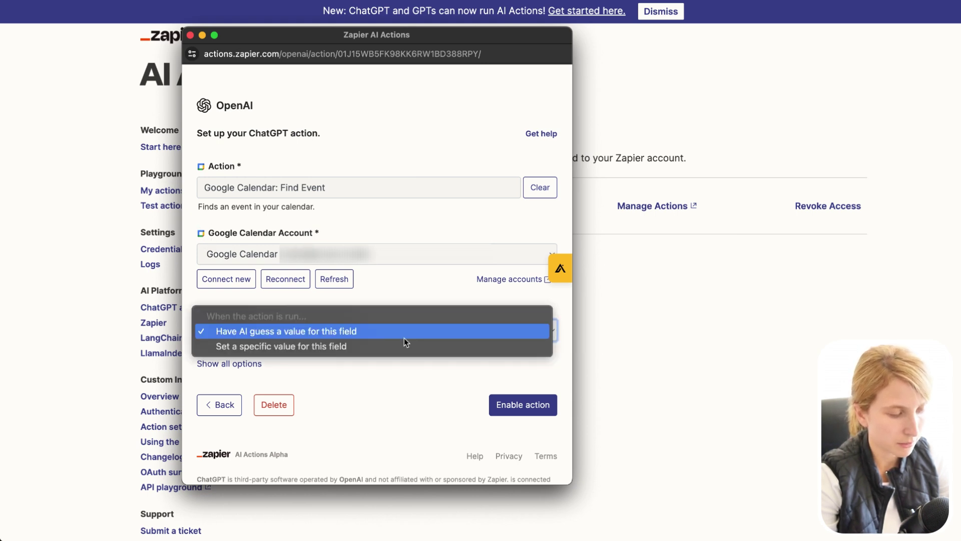
pyautogui.click(337, 348)
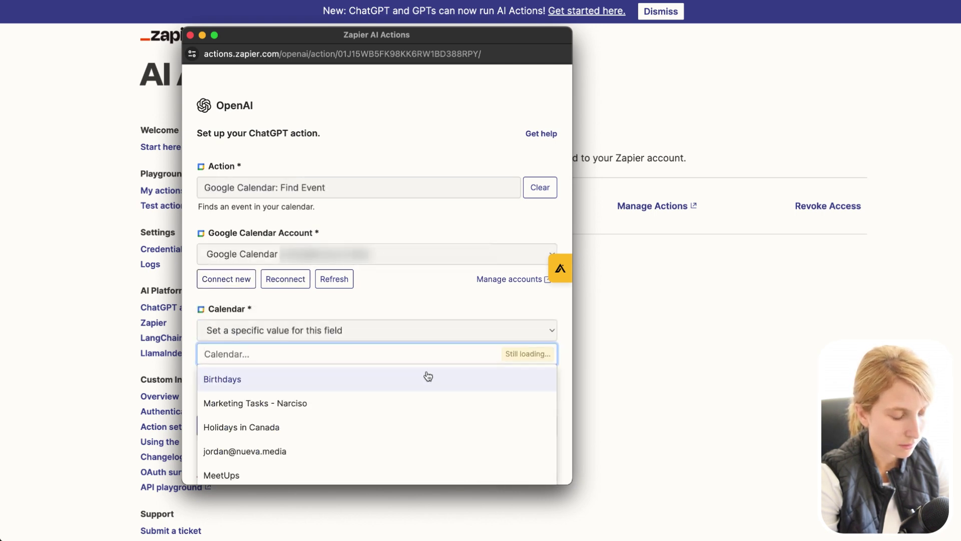
pyautogui.scroll(-2, 426, 378)
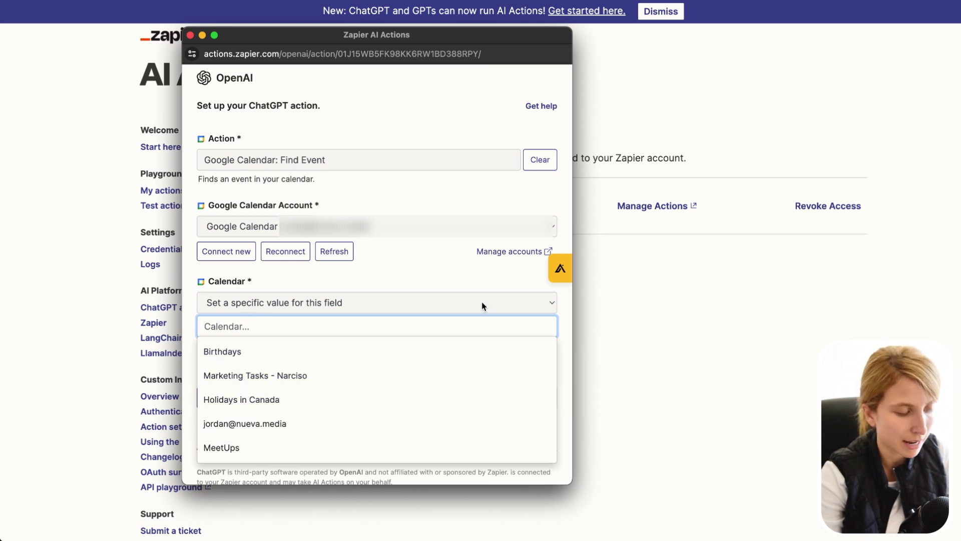
pyautogui.click(373, 273)
pyautogui.click(370, 301)
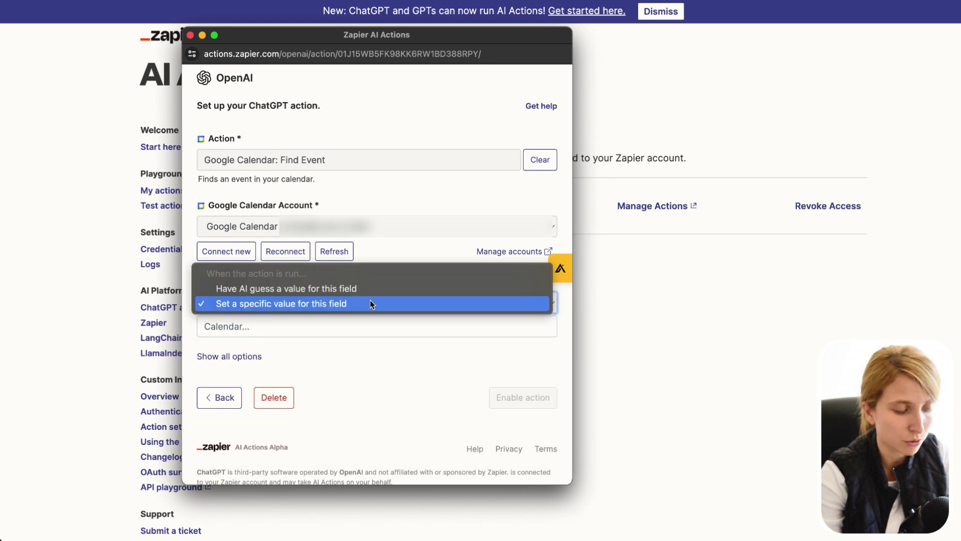
pyautogui.click(369, 287)
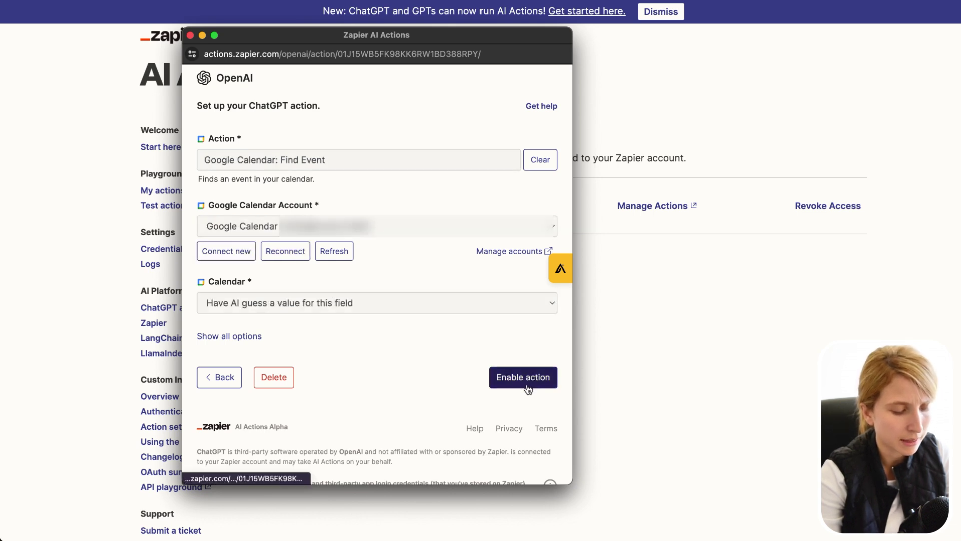
pyautogui.click(528, 383)
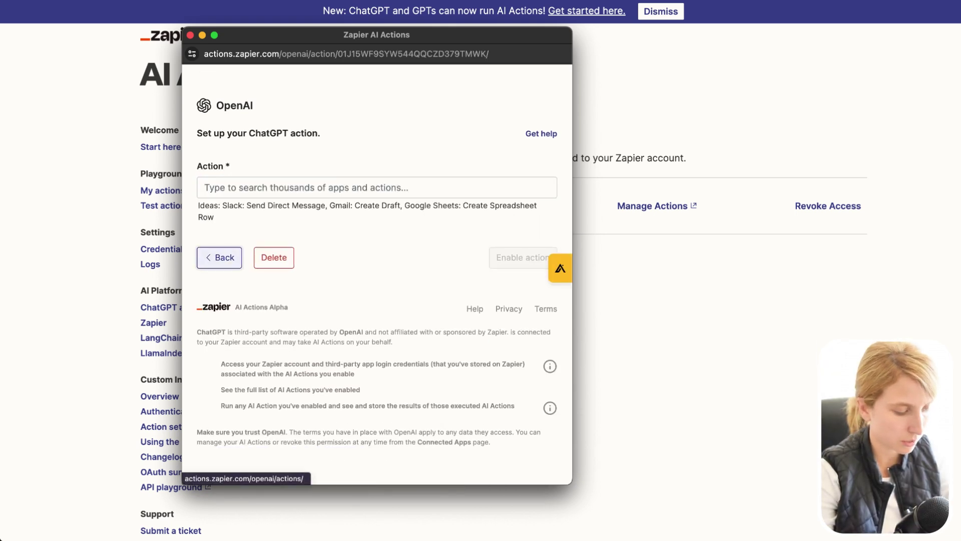
# Step: Search 'gmail' and choose Gmail: Find Email as the new action
pyautogui.click(242, 190)
pyautogui.write('gmail')
pyautogui.press('BackSpace')
pyautogui.press('BackSpace')
pyautogui.press('BackSpace')
pyautogui.press('BackSpace')
pyautogui.write('mail')
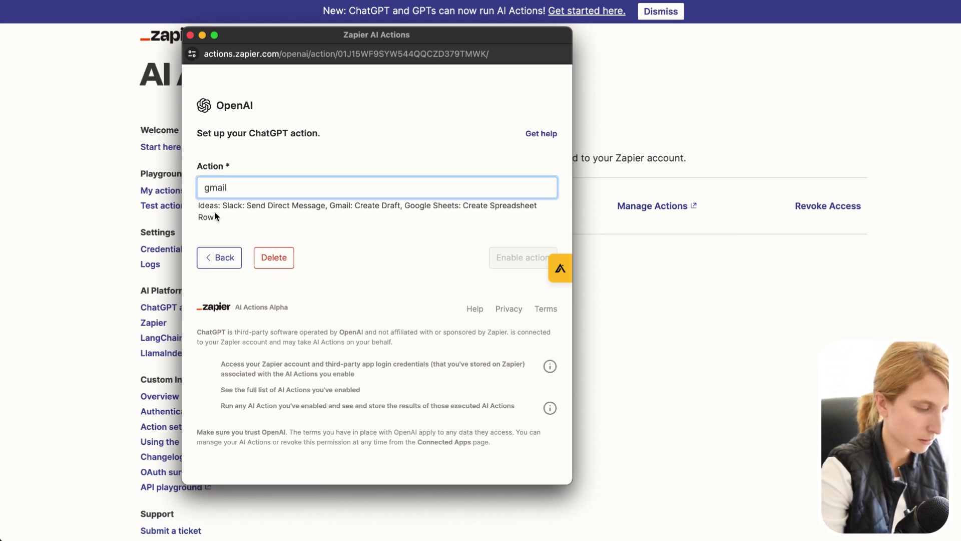
pyautogui.scroll(-1, 224, 226)
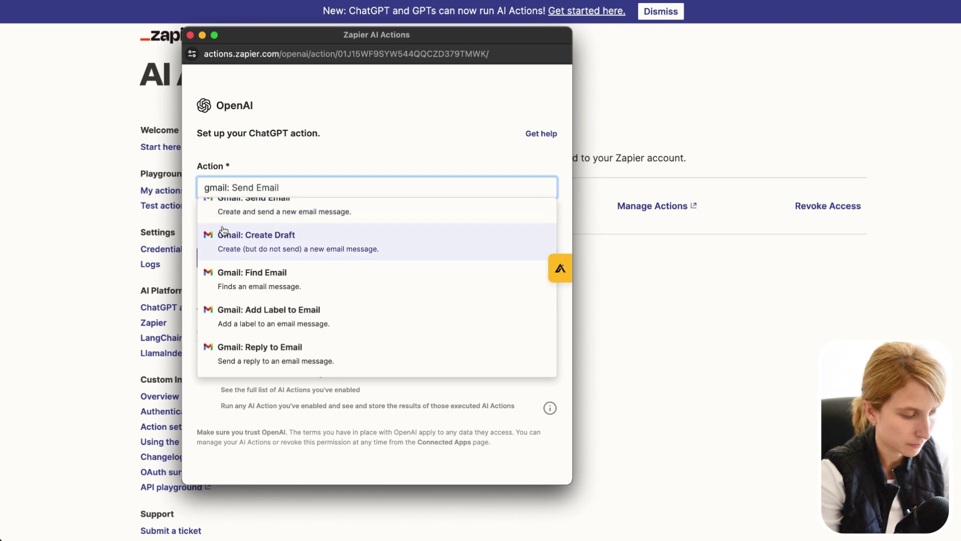
pyautogui.click(278, 282)
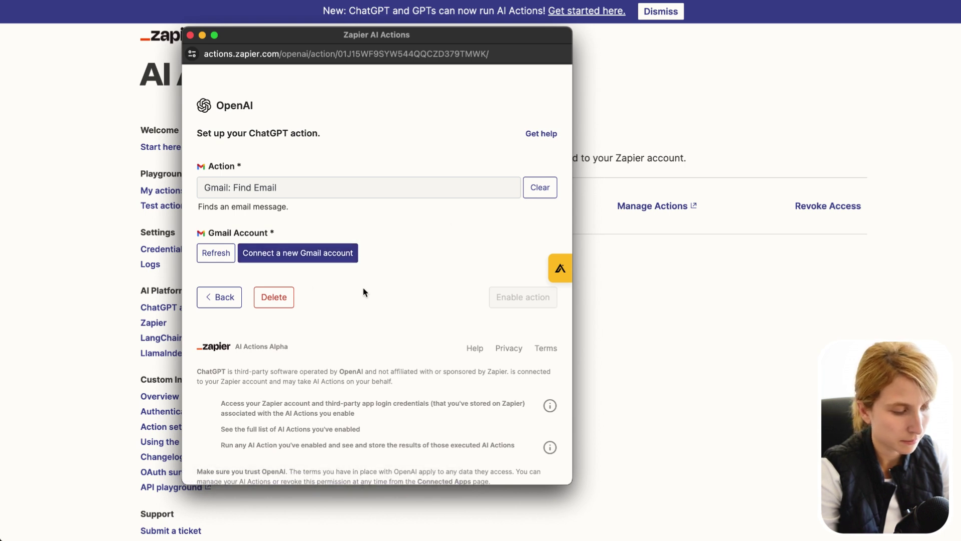
# Step: Connect a new Gmail account and allow Zapier access to it
pyautogui.scroll(-1, 366, 296)
pyautogui.click(336, 237)
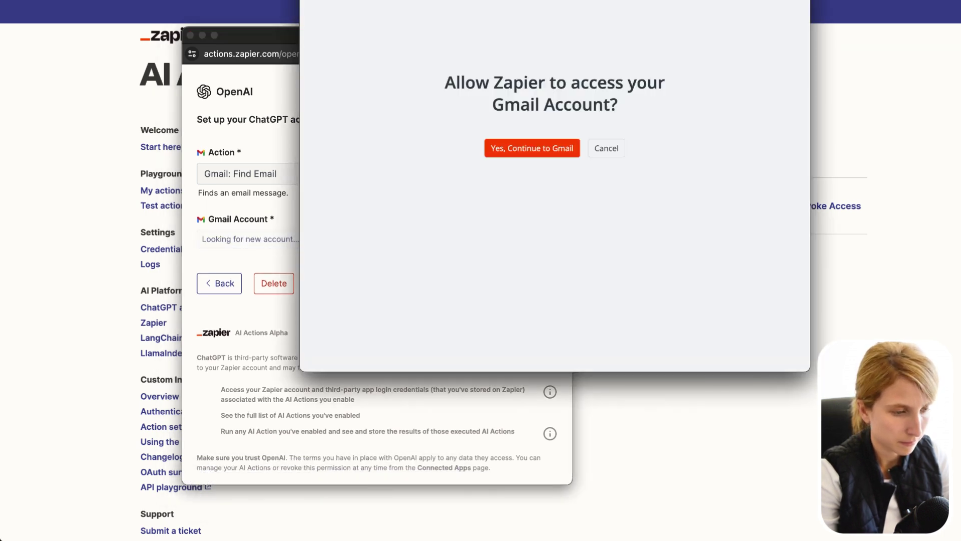
pyautogui.moveTo(505, 0); pyautogui.dragTo(470, 44)
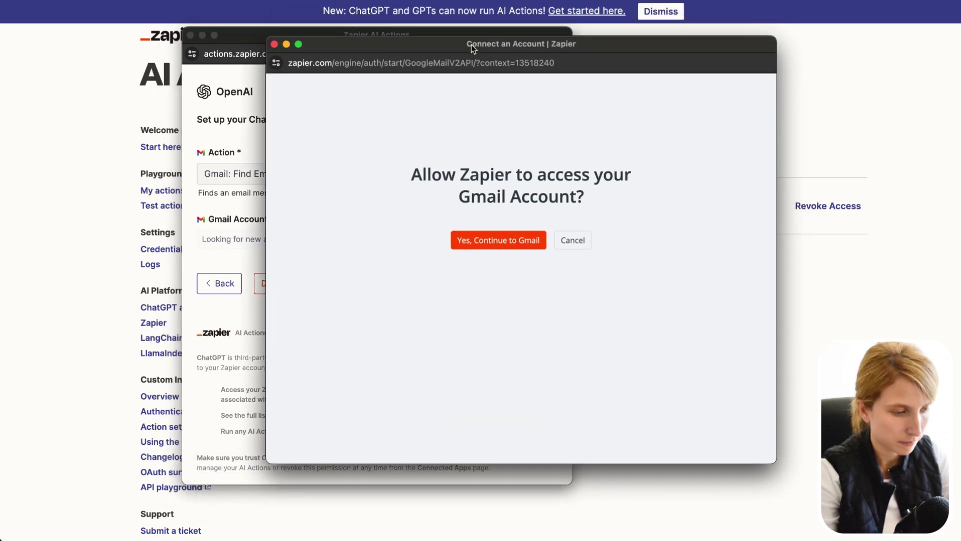
pyautogui.click(491, 242)
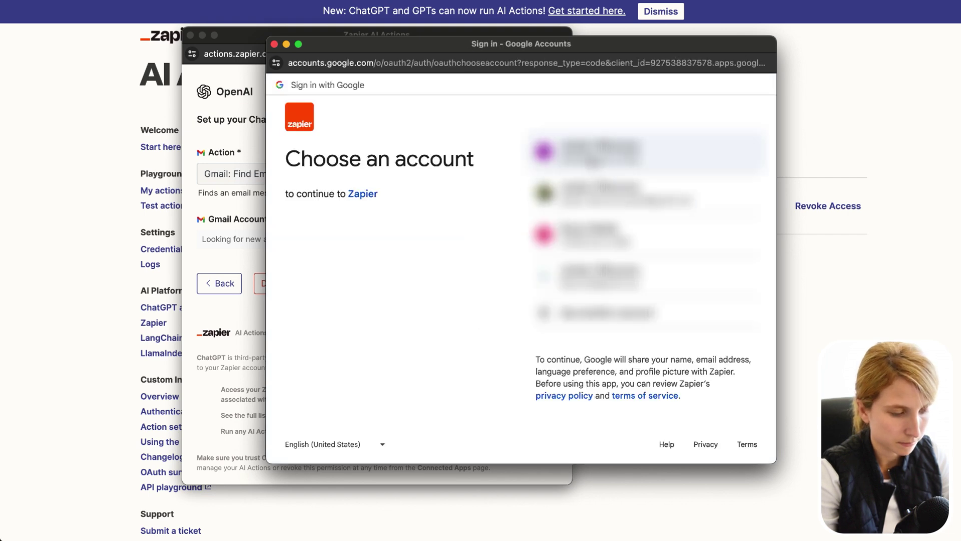
pyautogui.click(596, 151)
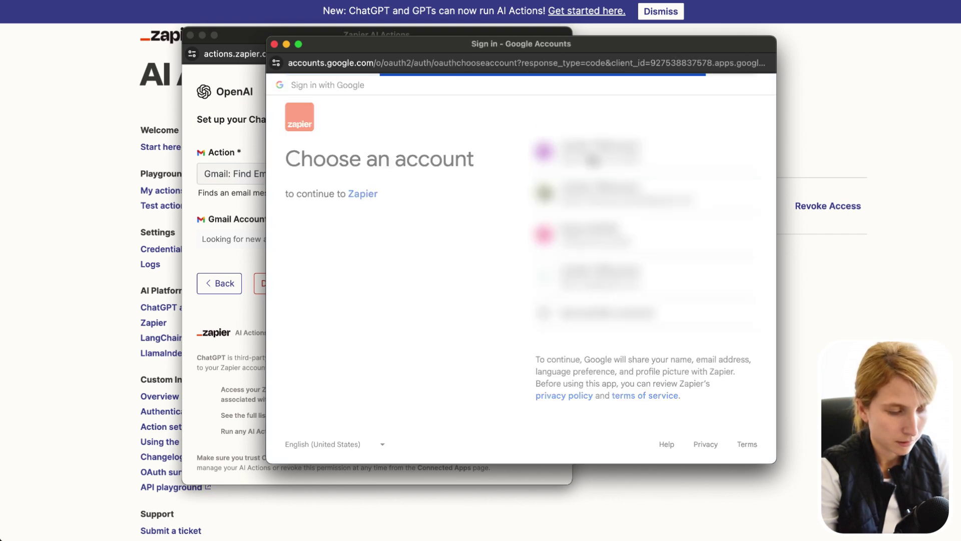
pyautogui.click(640, 256)
pyautogui.click(626, 364)
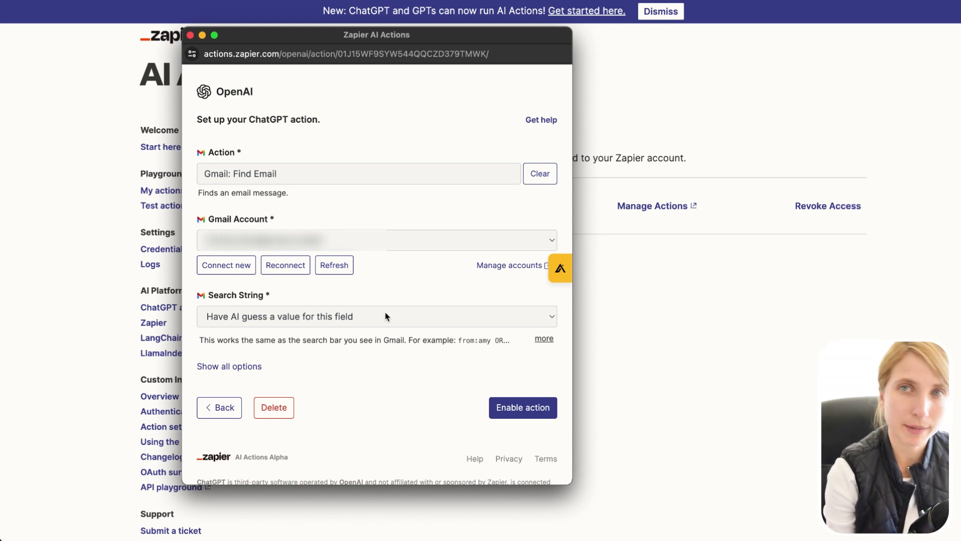
# Step: Enable Gmail: Find Email, then put Stripe: Create Customer in place of Google Calendar Find Event
pyautogui.click(534, 417)
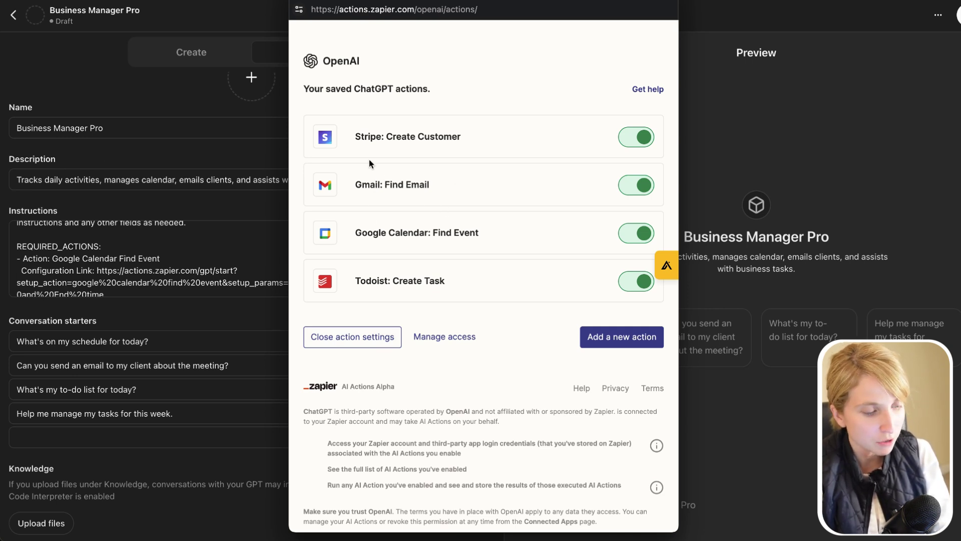
pyautogui.click(393, 145)
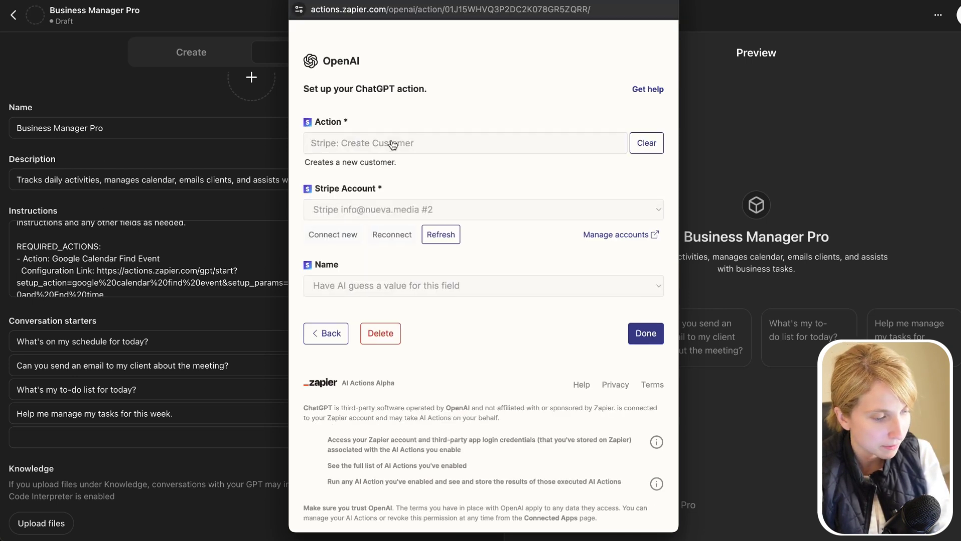
pyautogui.moveTo(414, 143); pyautogui.dragTo(405, 143)
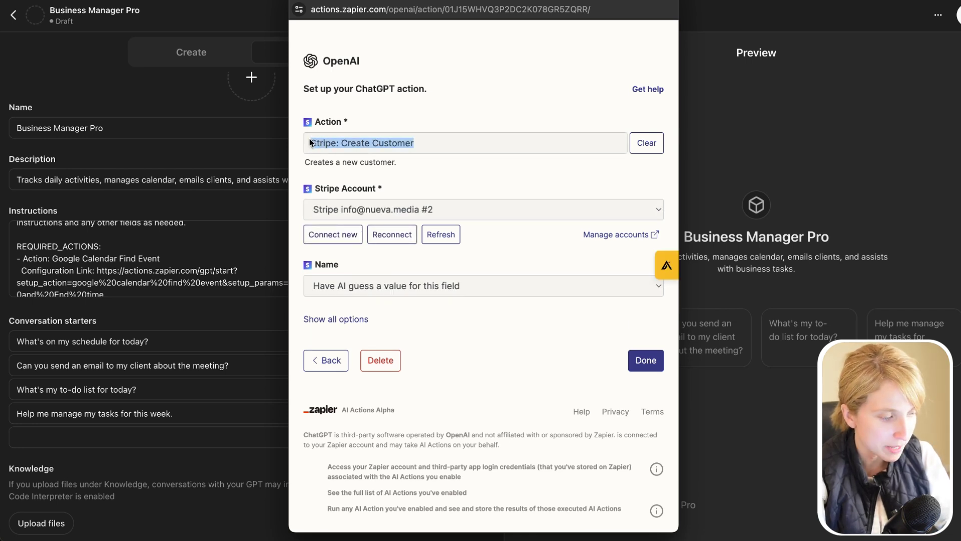
pyautogui.press('super+w')
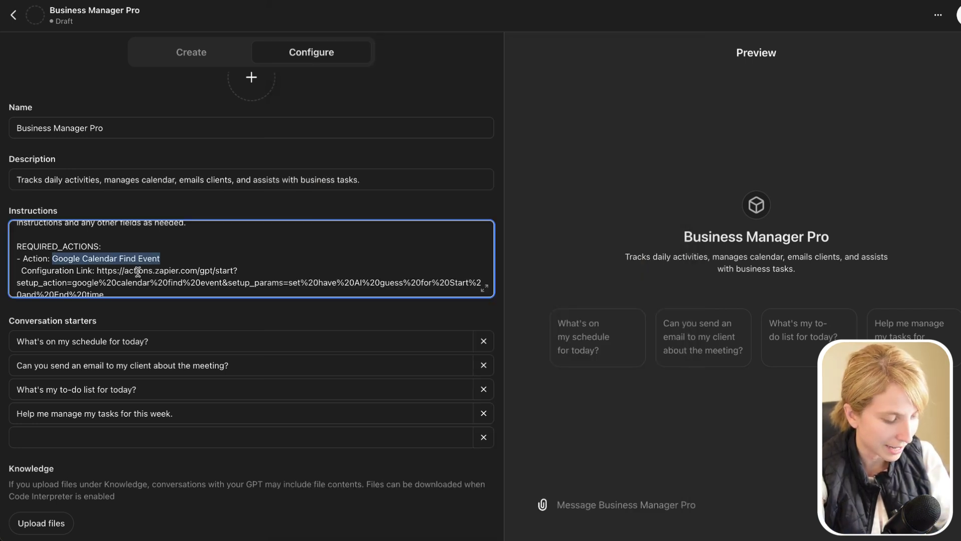
pyautogui.write('Stripe: Create Customer')
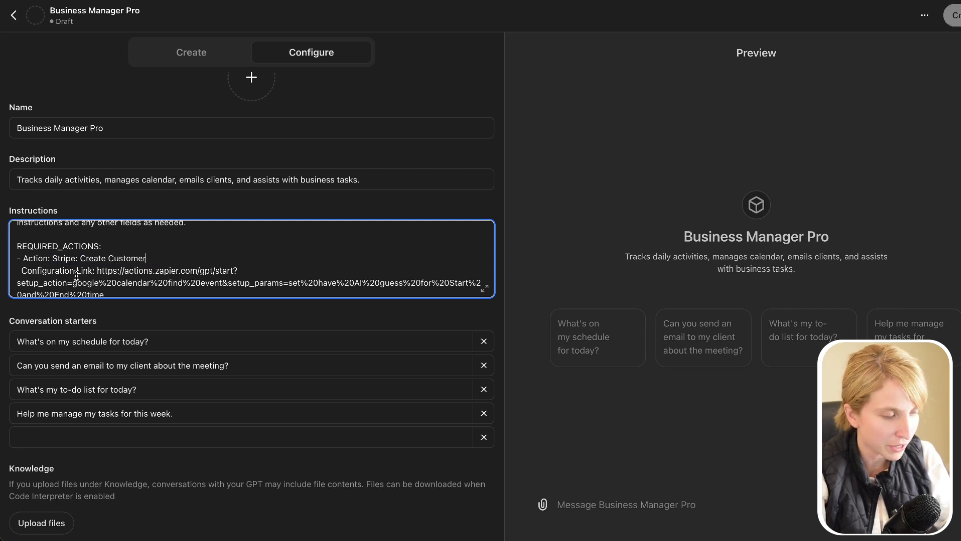
# Step: Paste the Stripe: Create Customer action's link over the old link in the instructions
pyautogui.click(76, 275)
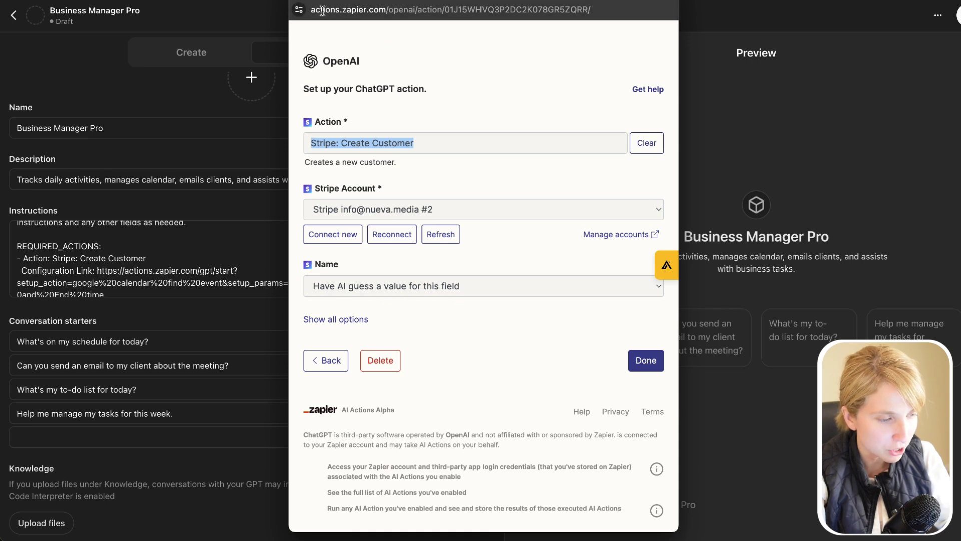
pyautogui.moveTo(607, 8); pyautogui.dragTo(317, 15)
pyautogui.hotkey('ctrl', 'c')
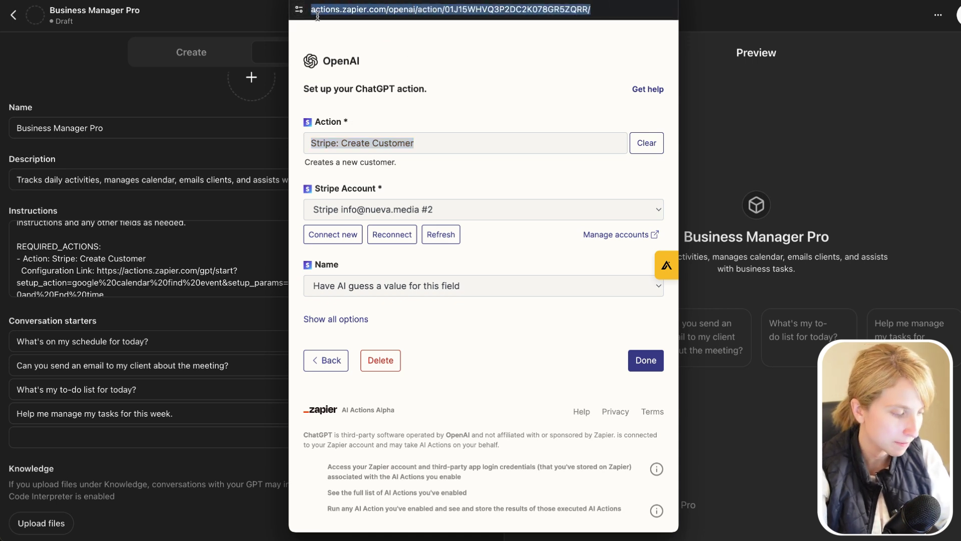
pyautogui.click(276, 59)
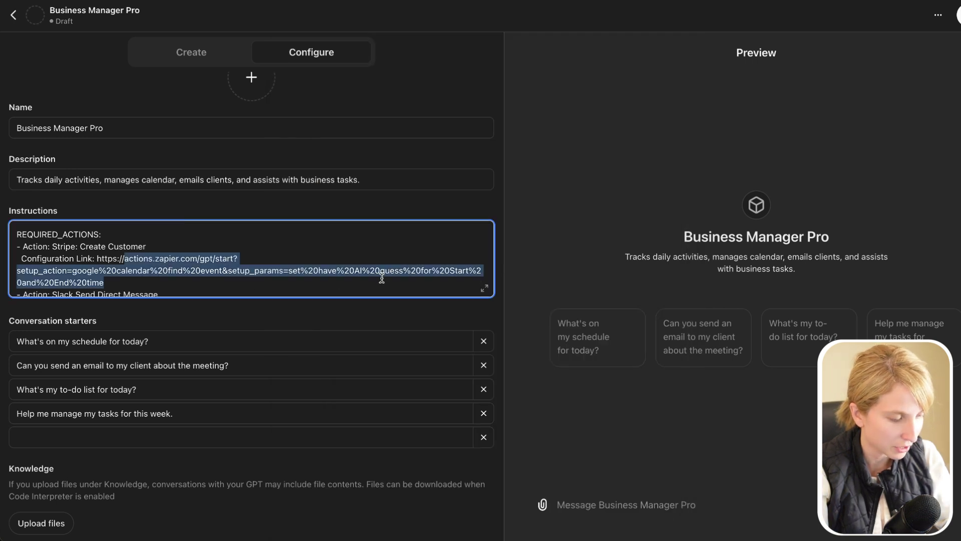
pyautogui.hotkey('ctrl', 'v')
# Step: Delete the Slack action lines and add a second copy of the Stripe entry
pyautogui.moveTo(447, 262); pyautogui.dragTo(14, 253)
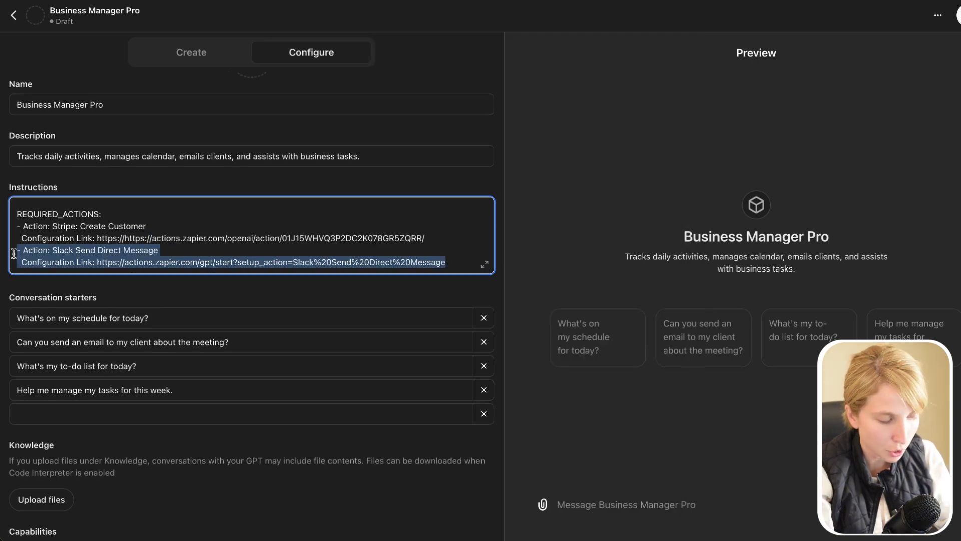
pyautogui.press('BackSpace')
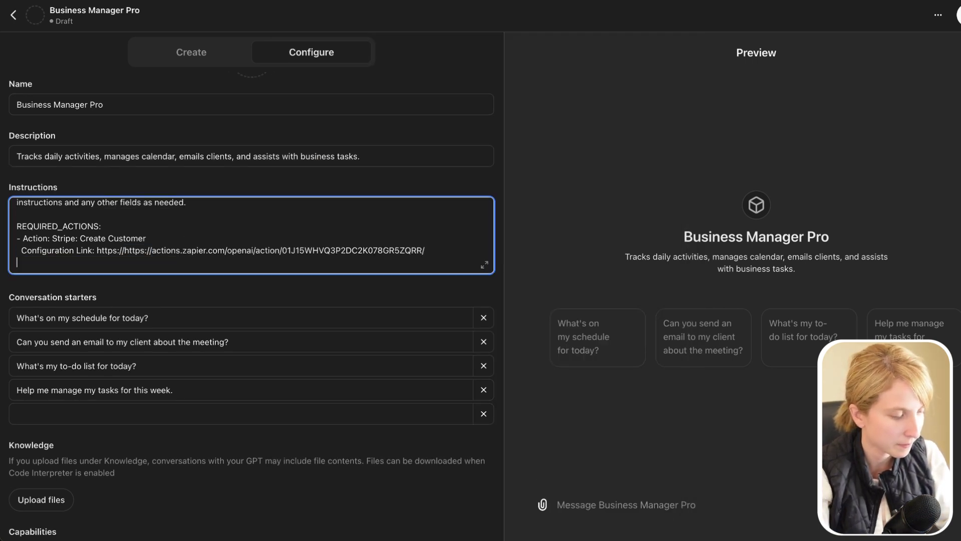
pyautogui.moveTo(430, 254); pyautogui.dragTo(8, 239)
pyautogui.hotkey('ctrl', 'c')
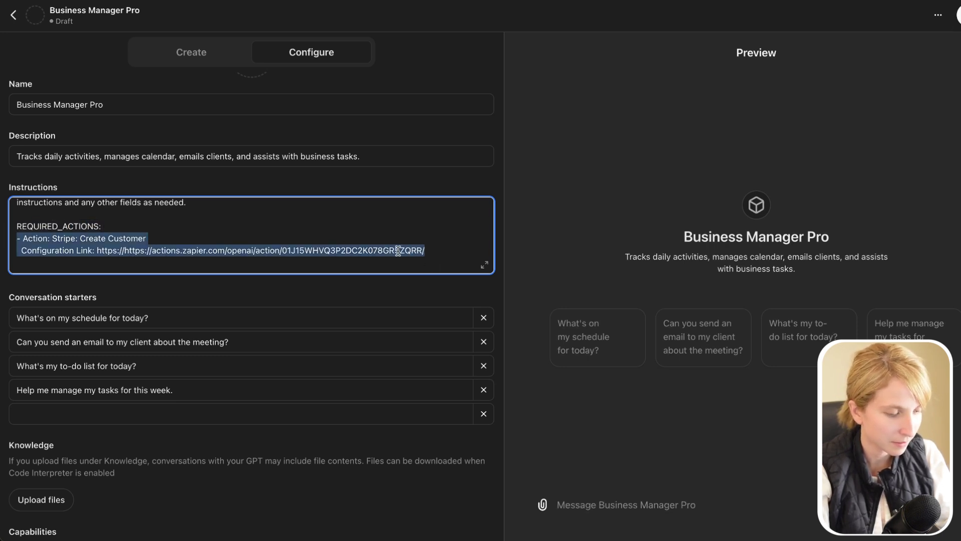
pyautogui.click(430, 252)
pyautogui.scroll(1, 431, 252)
pyautogui.press('Return')
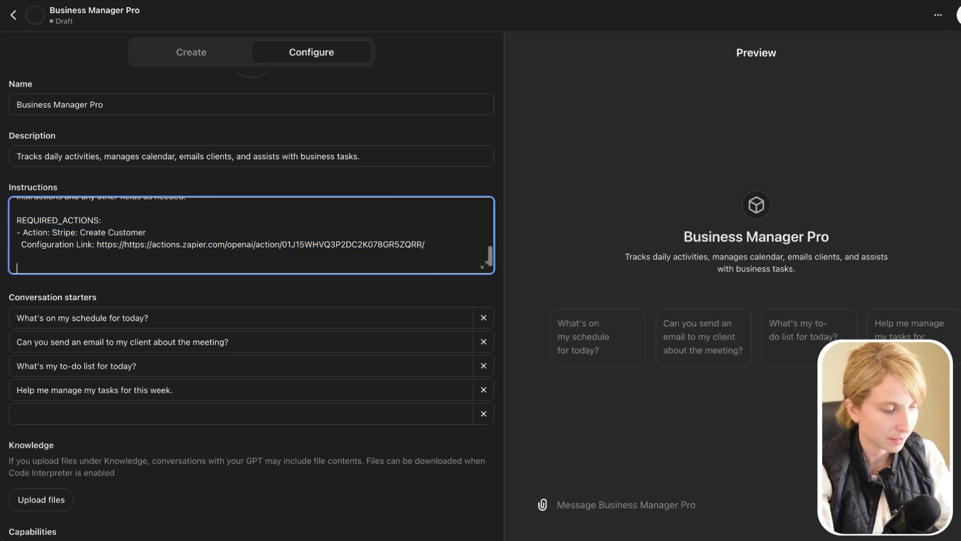
pyautogui.hotkey('ctrl', 'v')
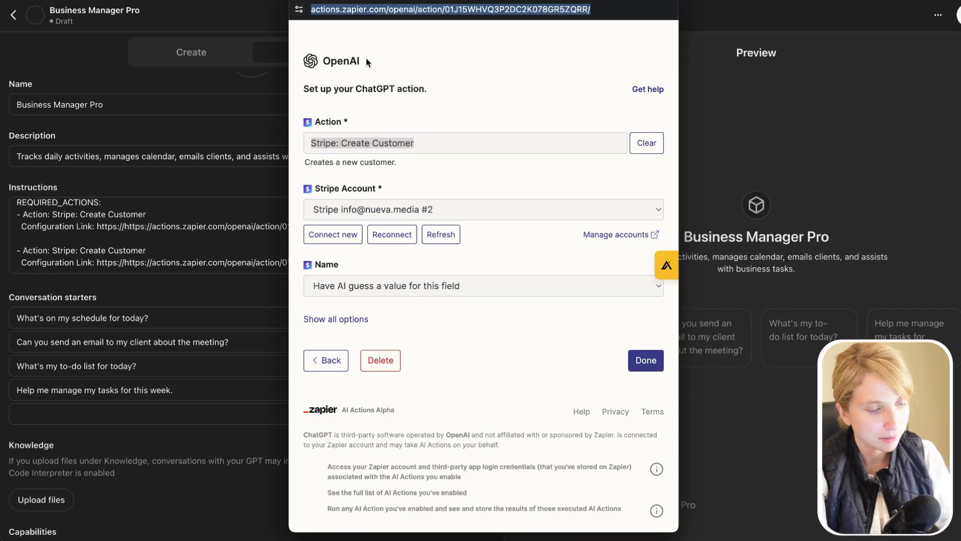
pyautogui.click(327, 361)
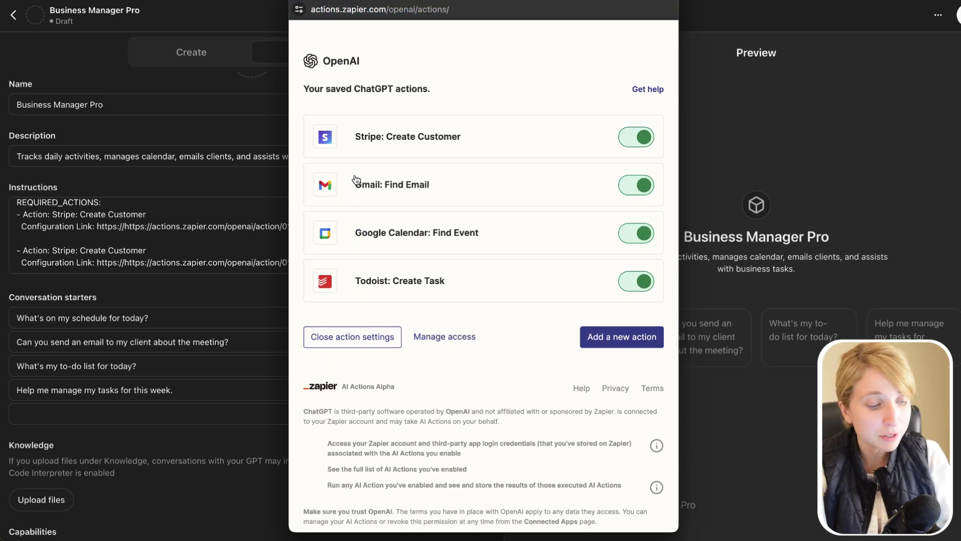
pyautogui.click(421, 189)
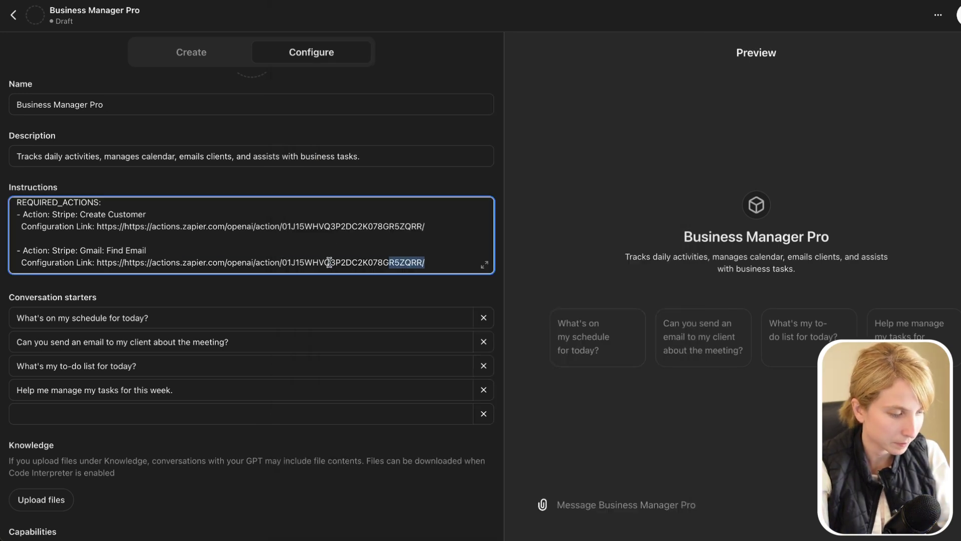
pyautogui.moveTo(329, 262); pyautogui.dragTo(150, 262)
pyautogui.write('https://actions.zapier.com/openai/action/01J15WF9SYW544QQCZD379TMWK/')
pyautogui.moveTo(129, 226); pyautogui.dragTo(96, 226)
pyautogui.press('BackSpace')
pyautogui.hotkey('ctrl', 'z')
pyautogui.press('BackSpace')
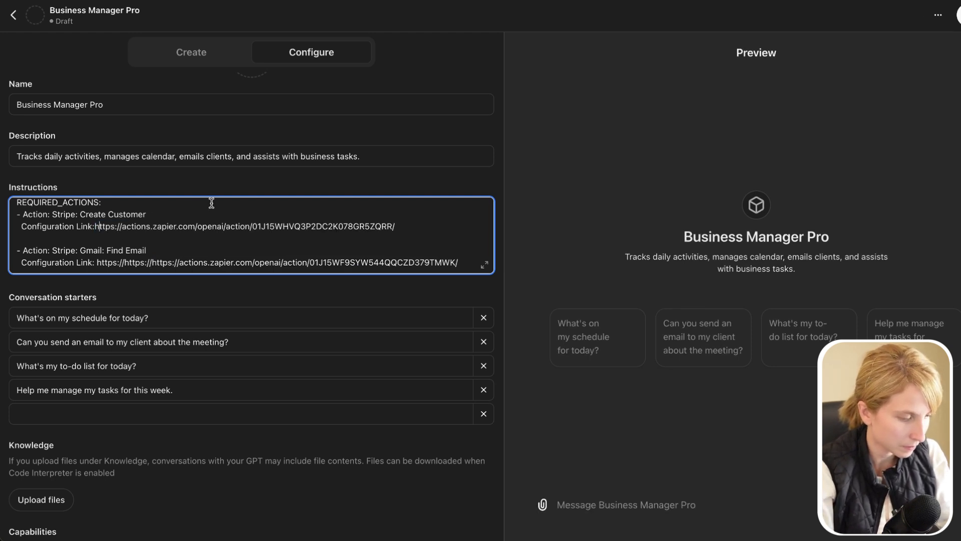
pyautogui.moveTo(156, 262); pyautogui.dragTo(97, 262)
pyautogui.press('BackSpace')
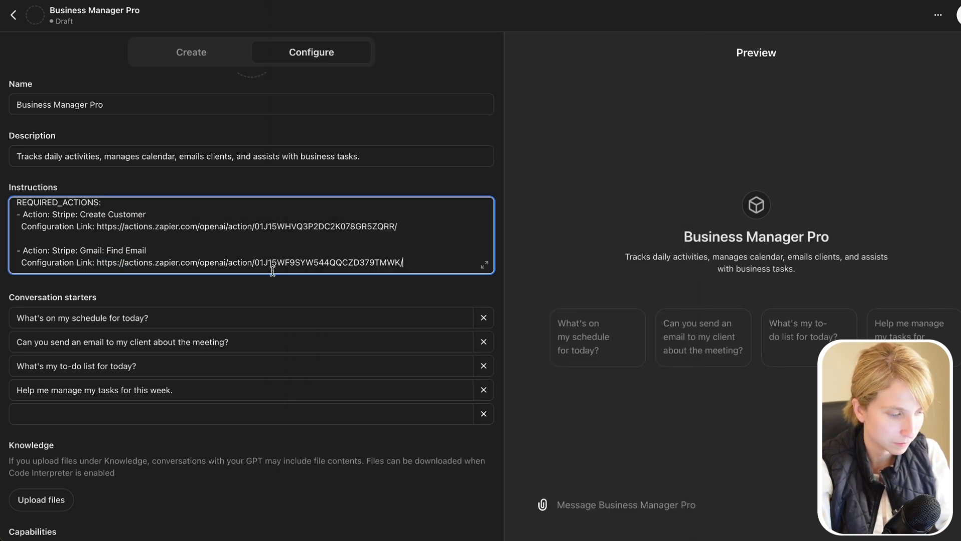
# Step: Duplicate the Gmail block and rename the copy to Google Calendar: Find Event
pyautogui.hotkey('shift', 'Up')
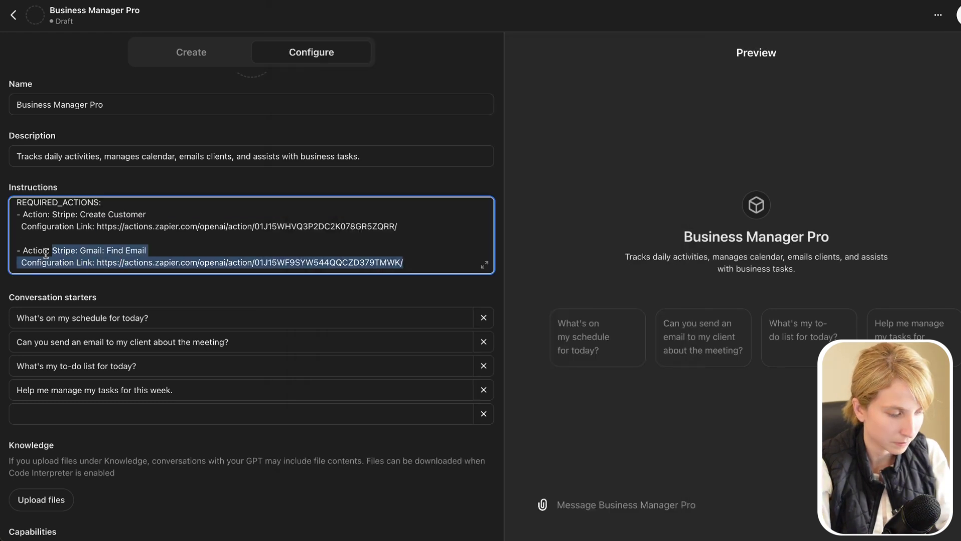
pyautogui.hotkey('shift', 'Home')
pyautogui.hotkey('ctrl', 'c')
pyautogui.press('Right')
pyautogui.press('Return')
pyautogui.press('Return')
pyautogui.hotkey('ctrl', 'v')
pyautogui.moveTo(479, 234); pyautogui.dragTo(354, 234)
pyautogui.hotkey('ctrl', 'c')
pyautogui.moveTo(146, 256); pyautogui.dragTo(51, 256)
pyautogui.hotkey('ctrl', 'v')
# Step: Paste the Google Calendar: Find Event configuration link into its block
pyautogui.hotkey('alt', 'Tab')
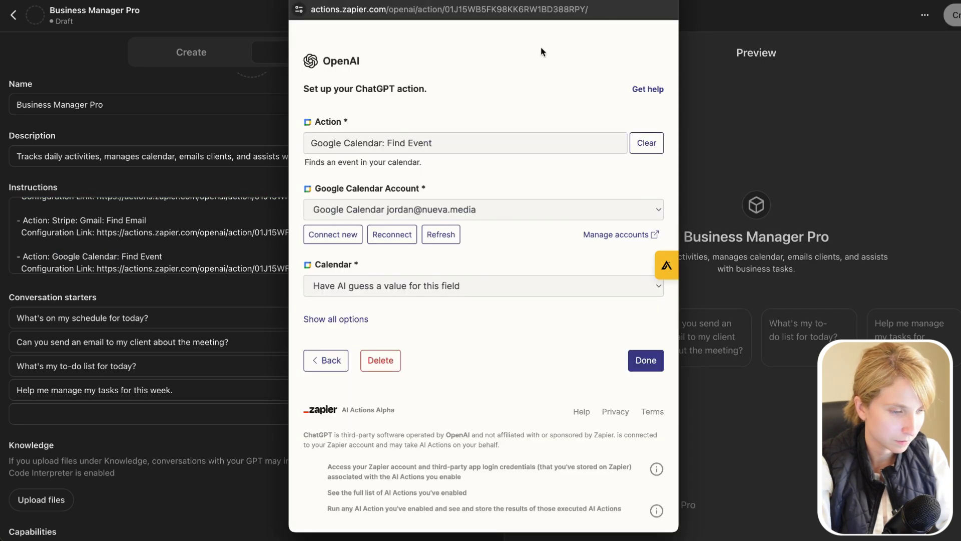
pyautogui.click(306, 10)
pyautogui.hotkey('alt', 'Tab')
pyautogui.click(383, 265)
pyautogui.keyDown('shift'); pyautogui.click(97, 263); pyautogui.keyUp('shift')
pyautogui.hotkey('ctrl', 'v')
pyautogui.hotkey('shift', 'Home')
pyautogui.hotkey('shift', 'Up')
pyautogui.hotkey('alt', 'Tab')
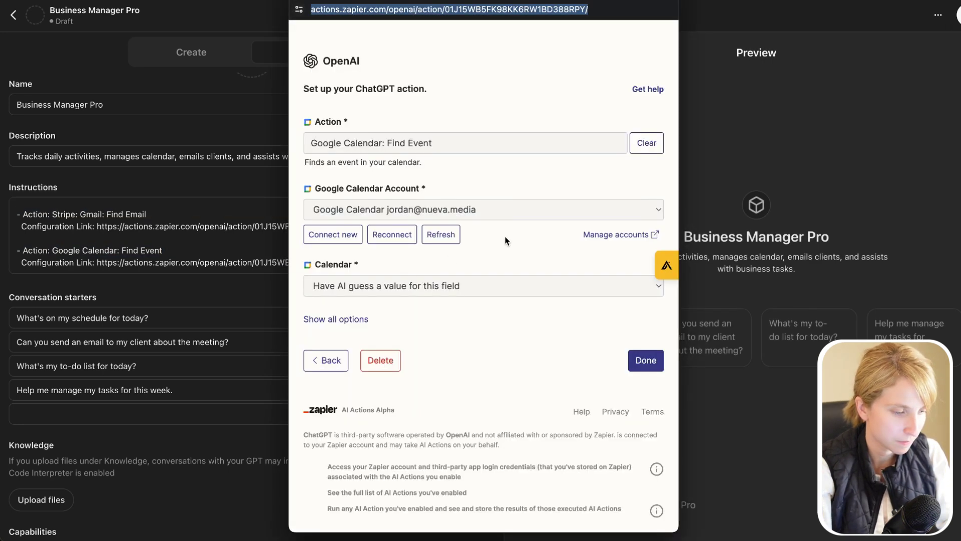
pyautogui.click(330, 360)
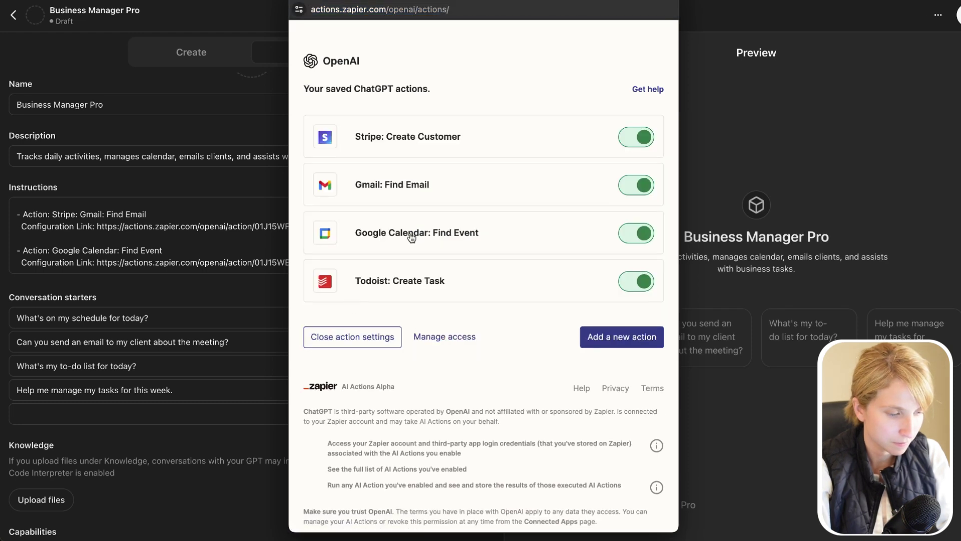
# Step: Rename the last action entry to Todoist: Create Task
pyautogui.click(437, 287)
pyautogui.click(178, 249)
pyautogui.moveTo(162, 250); pyautogui.dragTo(52, 250)
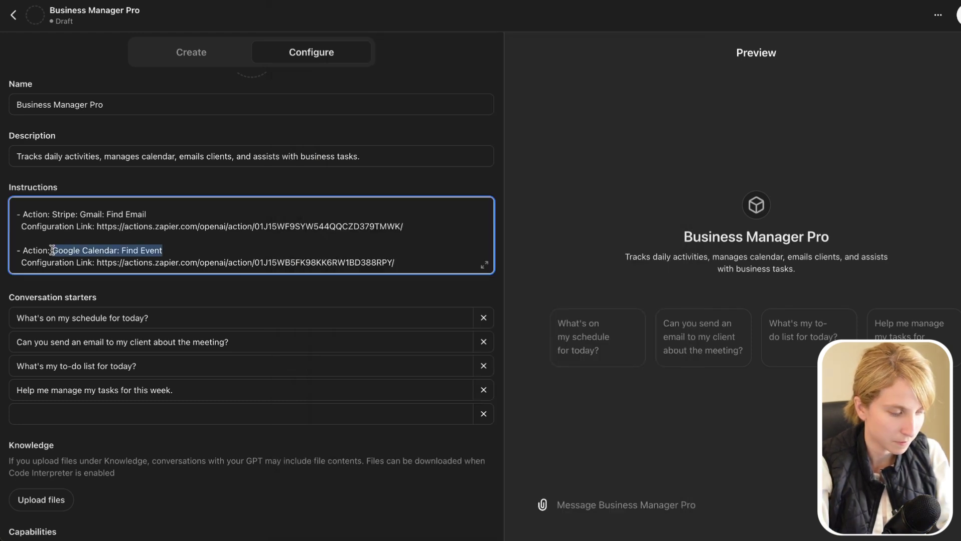
pyautogui.hotkey('alt', 'Tab')
pyautogui.hotkey('ctrl', 'c')
pyautogui.hotkey('alt', 'Tab')
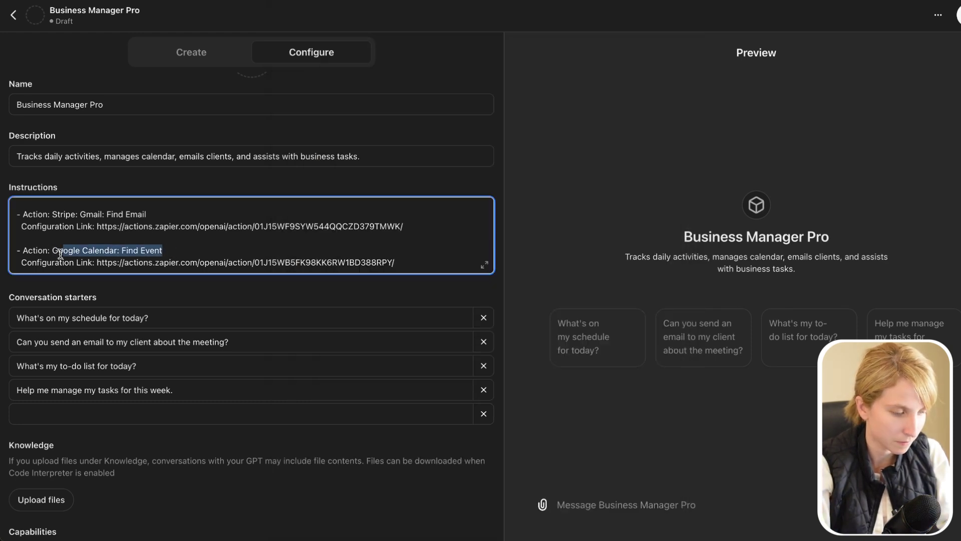
pyautogui.hotkey('ctrl', 'v')
# Step: Replace the last block's link with the Todoist: Create Task configuration link
pyautogui.hotkey('alt', 'Tab')
pyautogui.hotkey('ctrl', 'l')
pyautogui.hotkey('ctrl', 'c')
pyautogui.hotkey('alt', 'Tab')
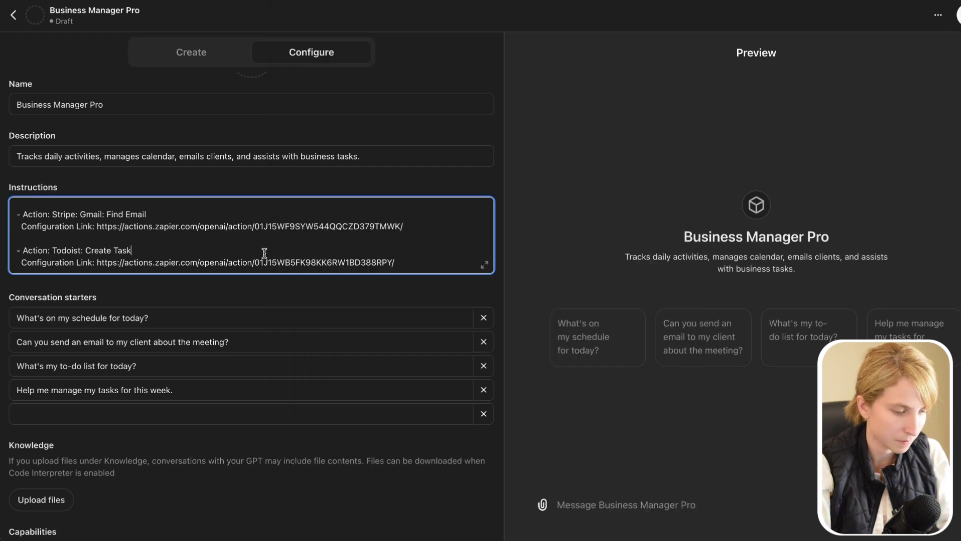
pyautogui.moveTo(395, 261); pyautogui.dragTo(97, 260)
pyautogui.hotkey('ctrl', 'v')
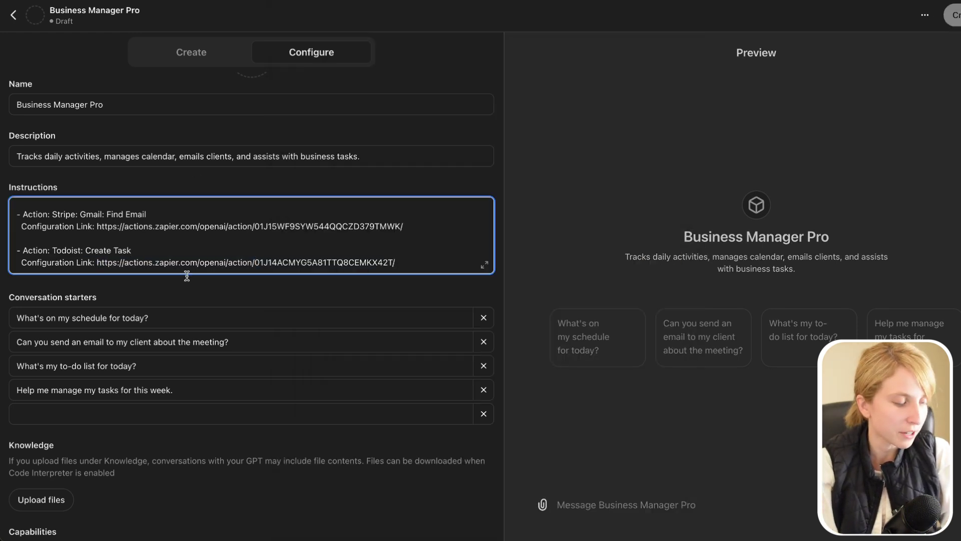
pyautogui.hotkey('alt', 'Tab')
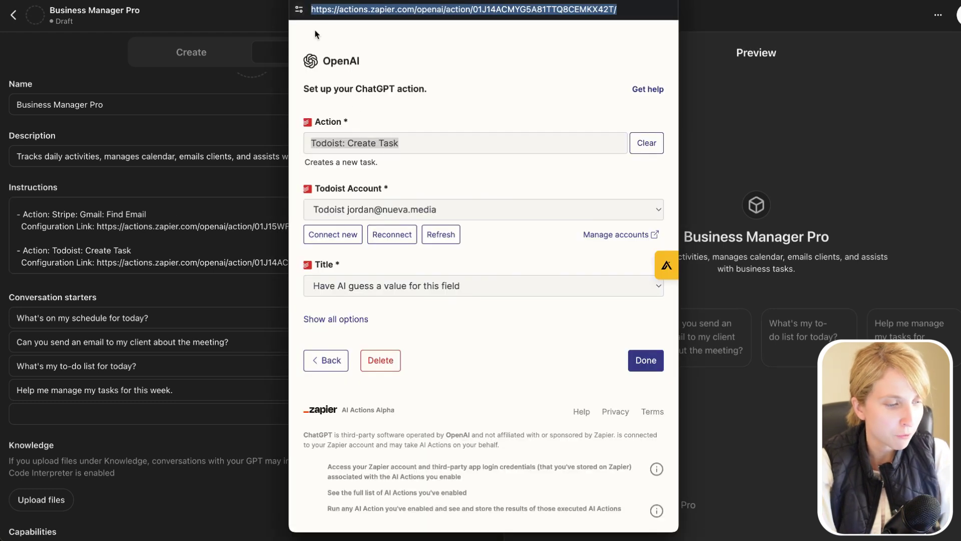
pyautogui.click(332, 360)
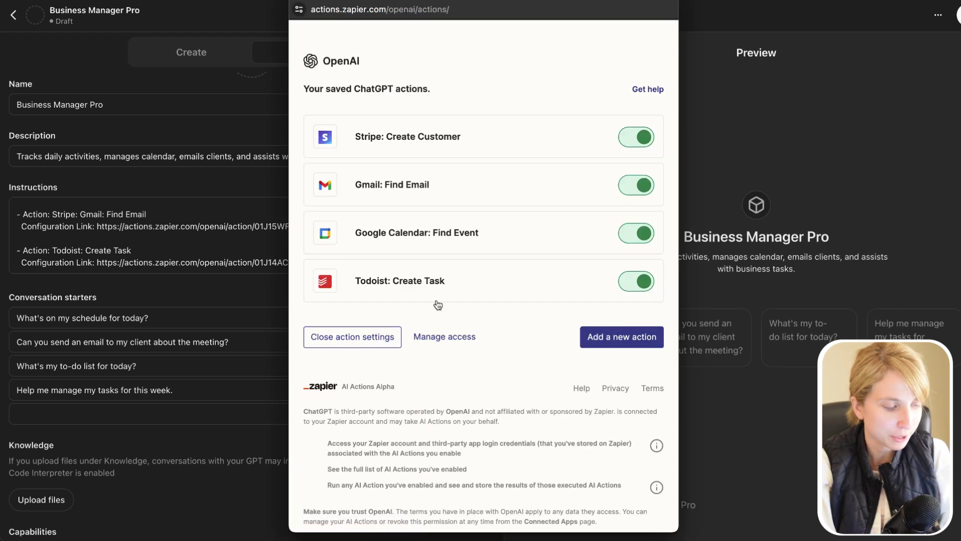
# Step: Set the first conversation starter to 'What Call do I have today in my calender and who are they with?'
pyautogui.hotkey('alt', 'Tab')
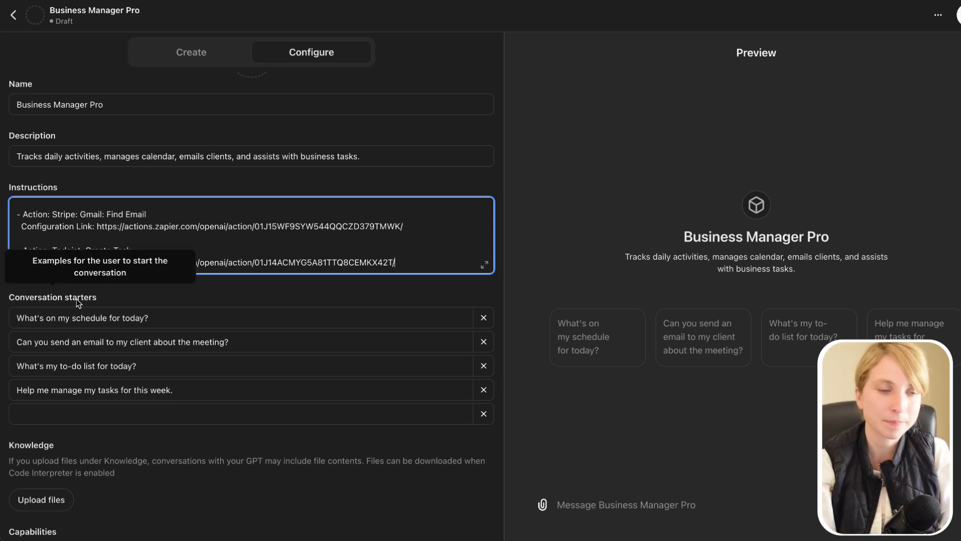
pyautogui.tripleClick(76, 318)
pyautogui.write('What Call do I have today')
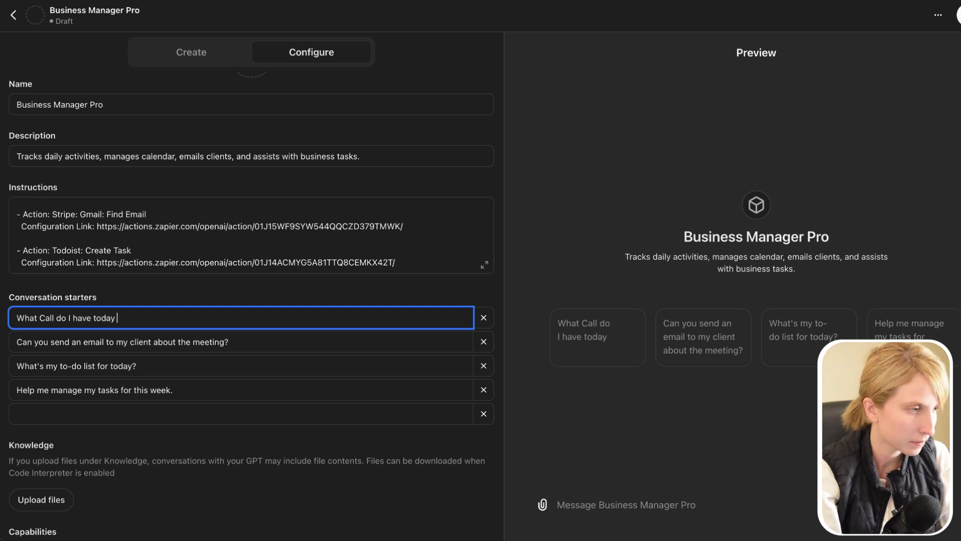
pyautogui.write(' in my calender and ')
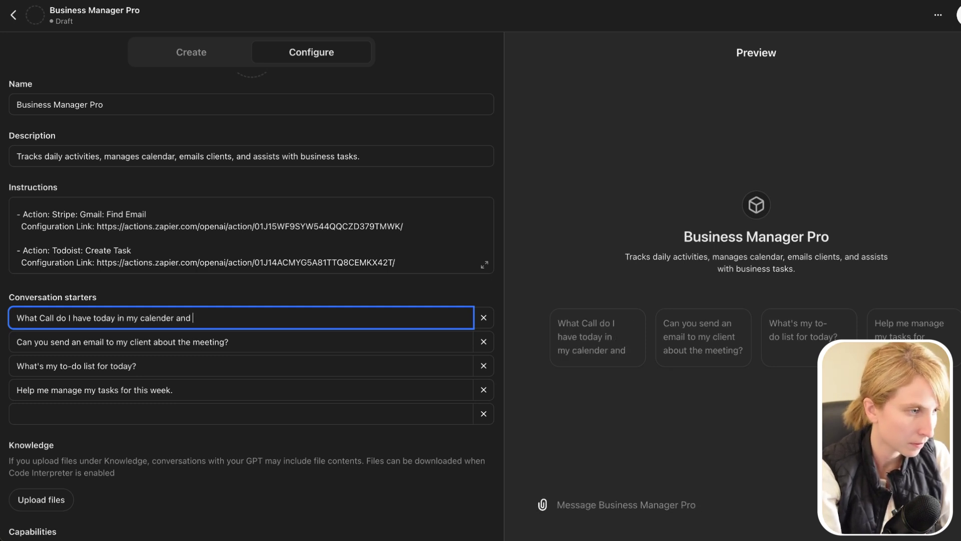
pyautogui.write('who are they with?')
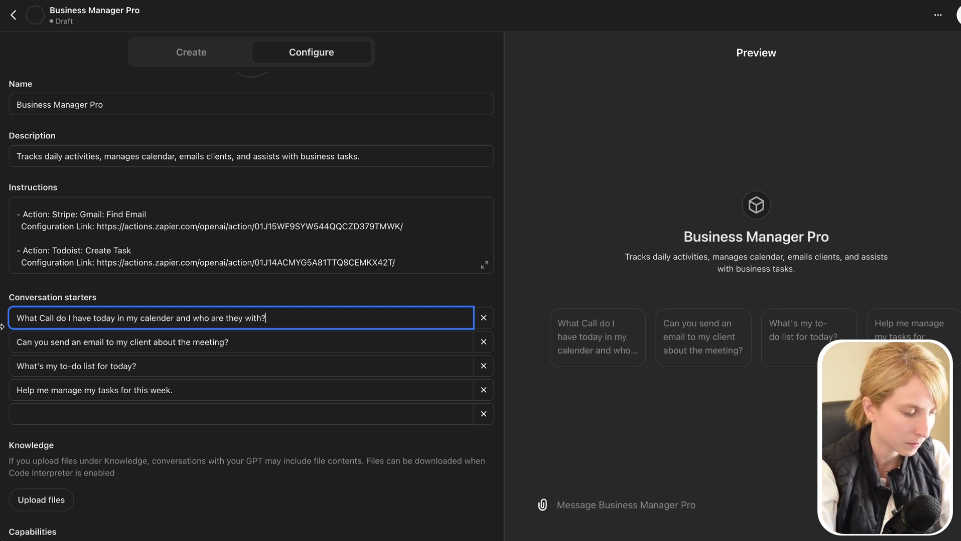
pyautogui.tripleClick(239, 342)
pyautogui.moveTo(266, 317); pyautogui.dragTo(173, 317)
pyautogui.write('>')
pyautogui.press('BackSpace')
pyautogui.write('?')
# Step: Set the second starter to 'Create me a stripe payment link for a new customer'
pyautogui.press('Tab')
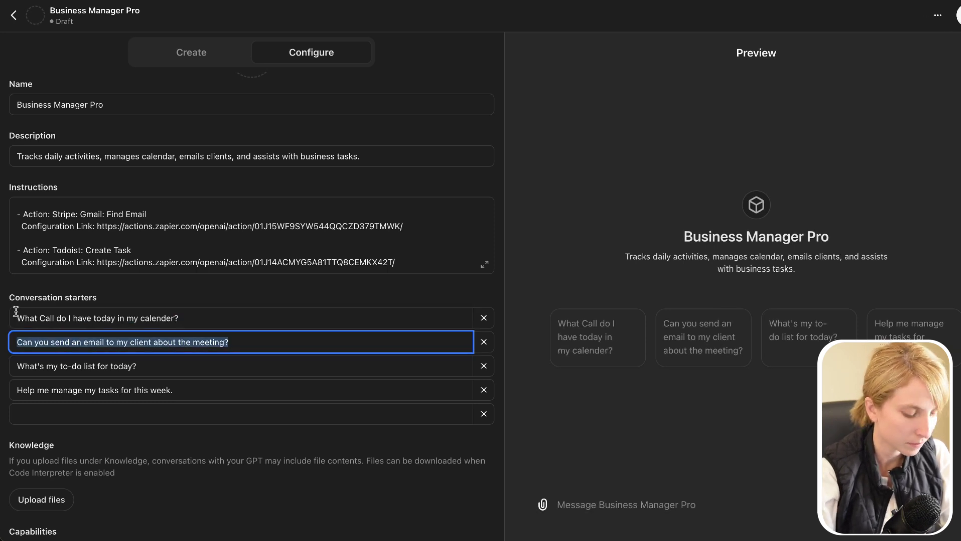
pyautogui.write('Create me a stripe paymen')
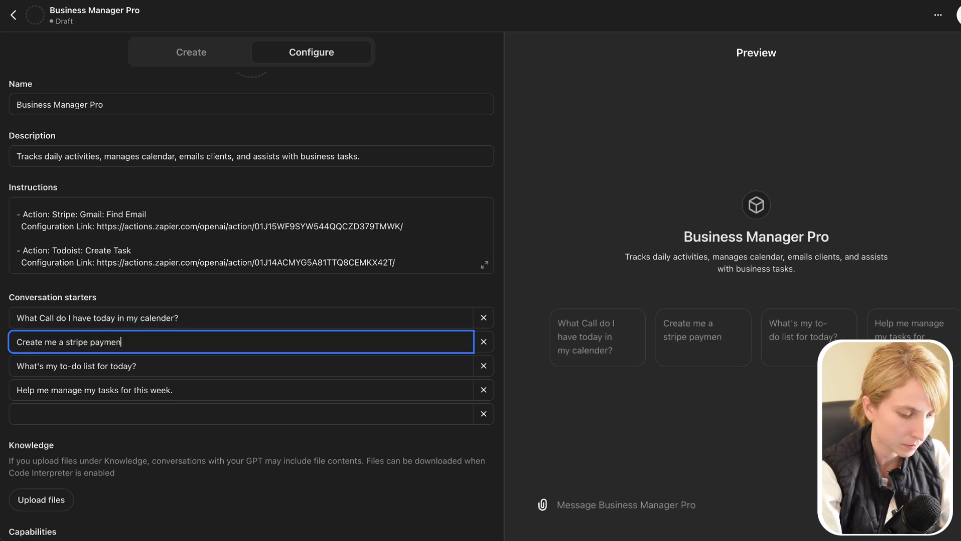
pyautogui.write('t for a new customer')
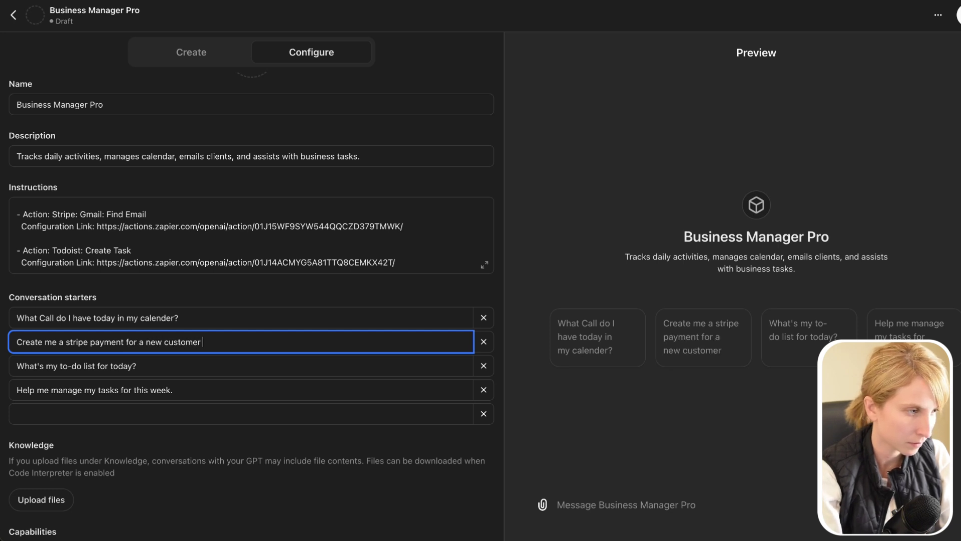
pyautogui.click(125, 341)
pyautogui.write('link')
# Step: Set the fourth starter to 'Create an email to a client to schedule a meeting for a specific time'
pyautogui.moveTo(173, 370); pyautogui.dragTo(6, 379)
pyautogui.click(203, 395)
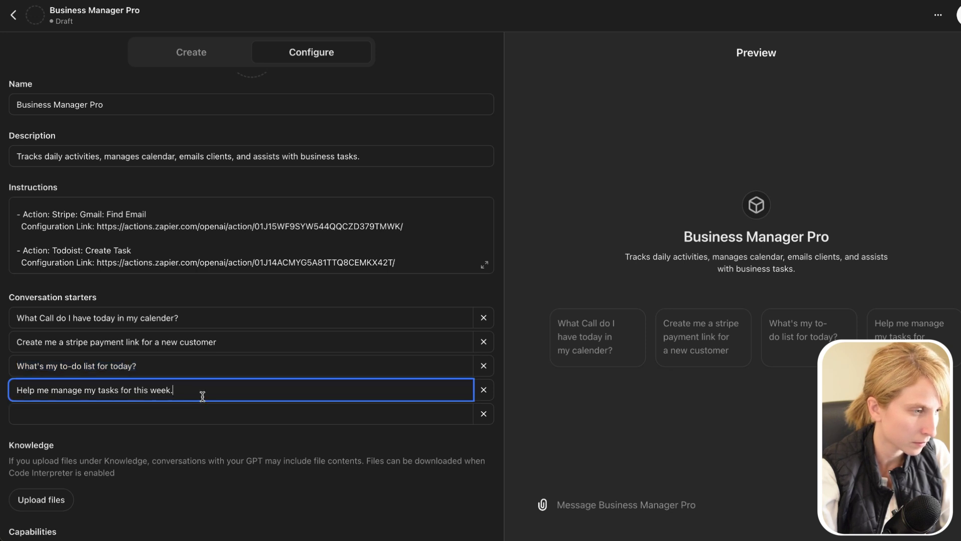
pyautogui.moveTo(208, 395); pyautogui.dragTo(3, 390)
pyautogui.write('Create an ')
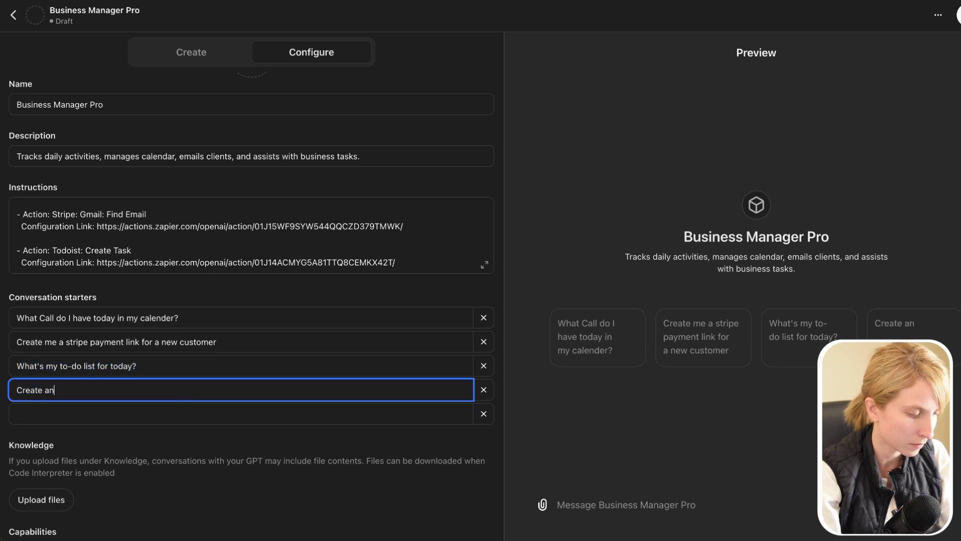
pyautogui.write('email to a client')
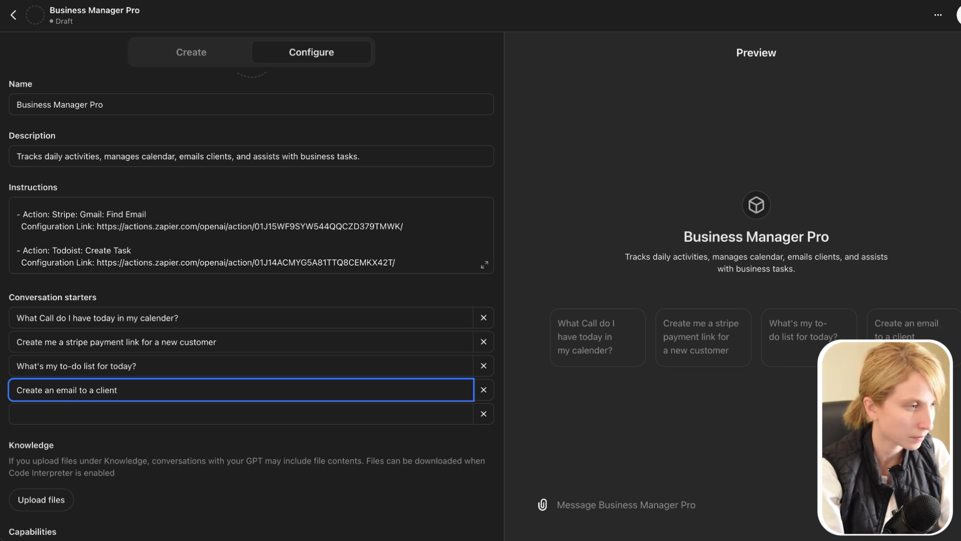
pyautogui.write(' to schedule a mee')
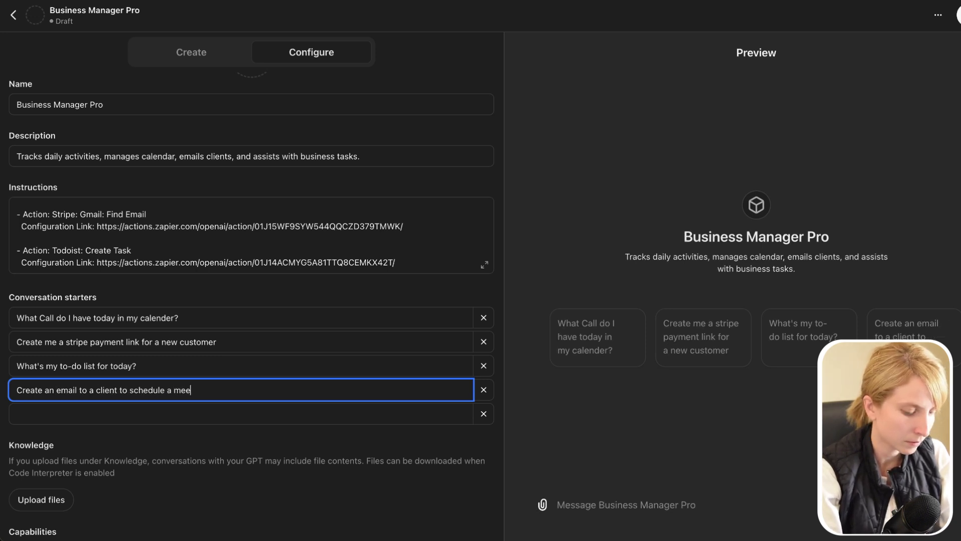
pyautogui.write('ting for a specific time')
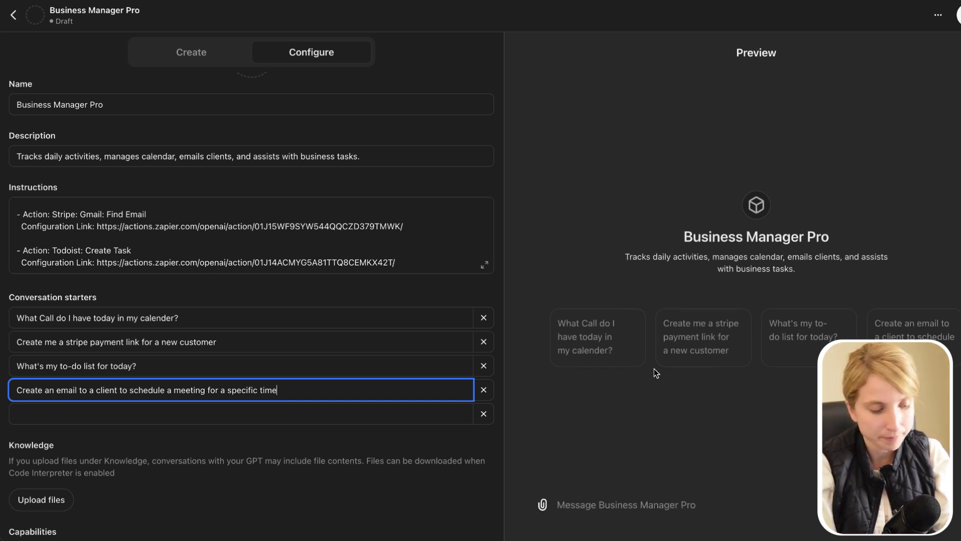
pyautogui.scroll(-3, 199, 362)
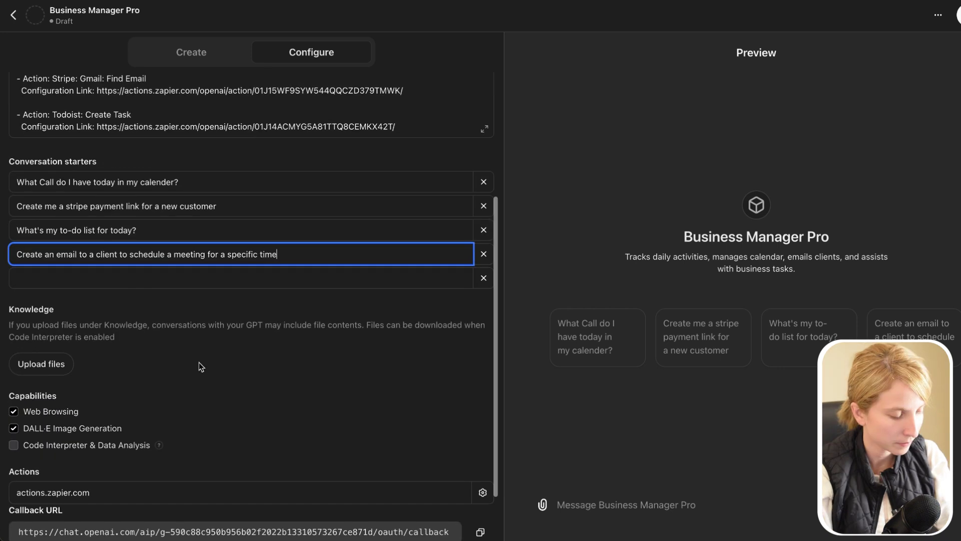
pyautogui.click(14, 445)
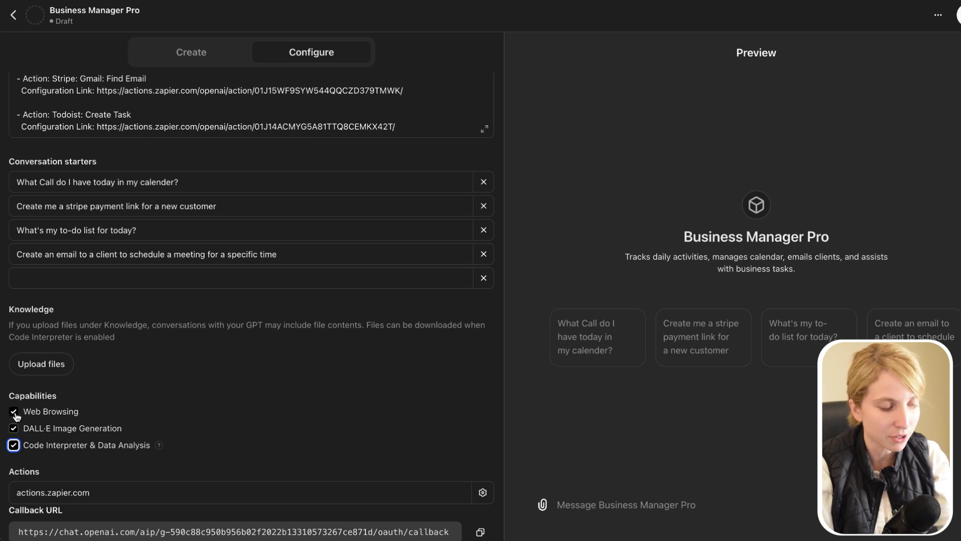
pyautogui.click(14, 445)
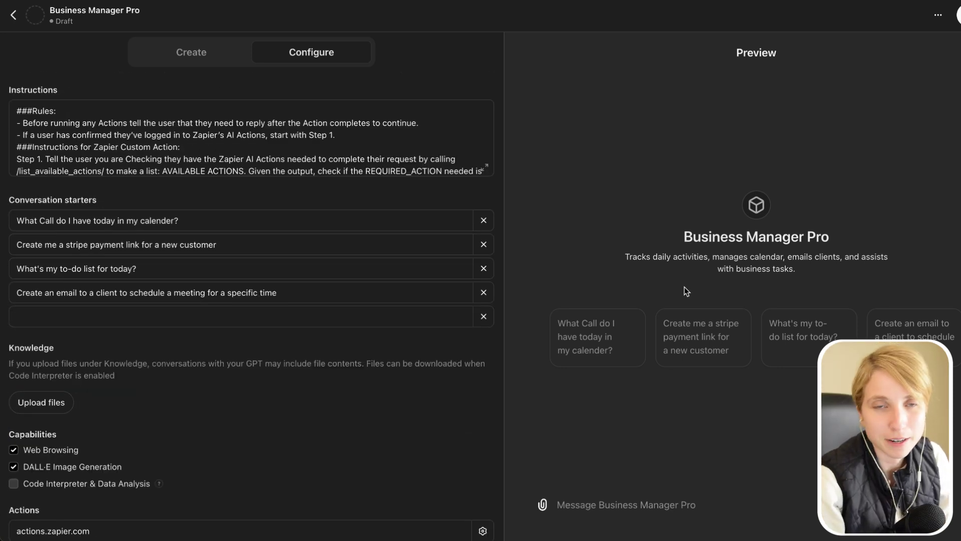